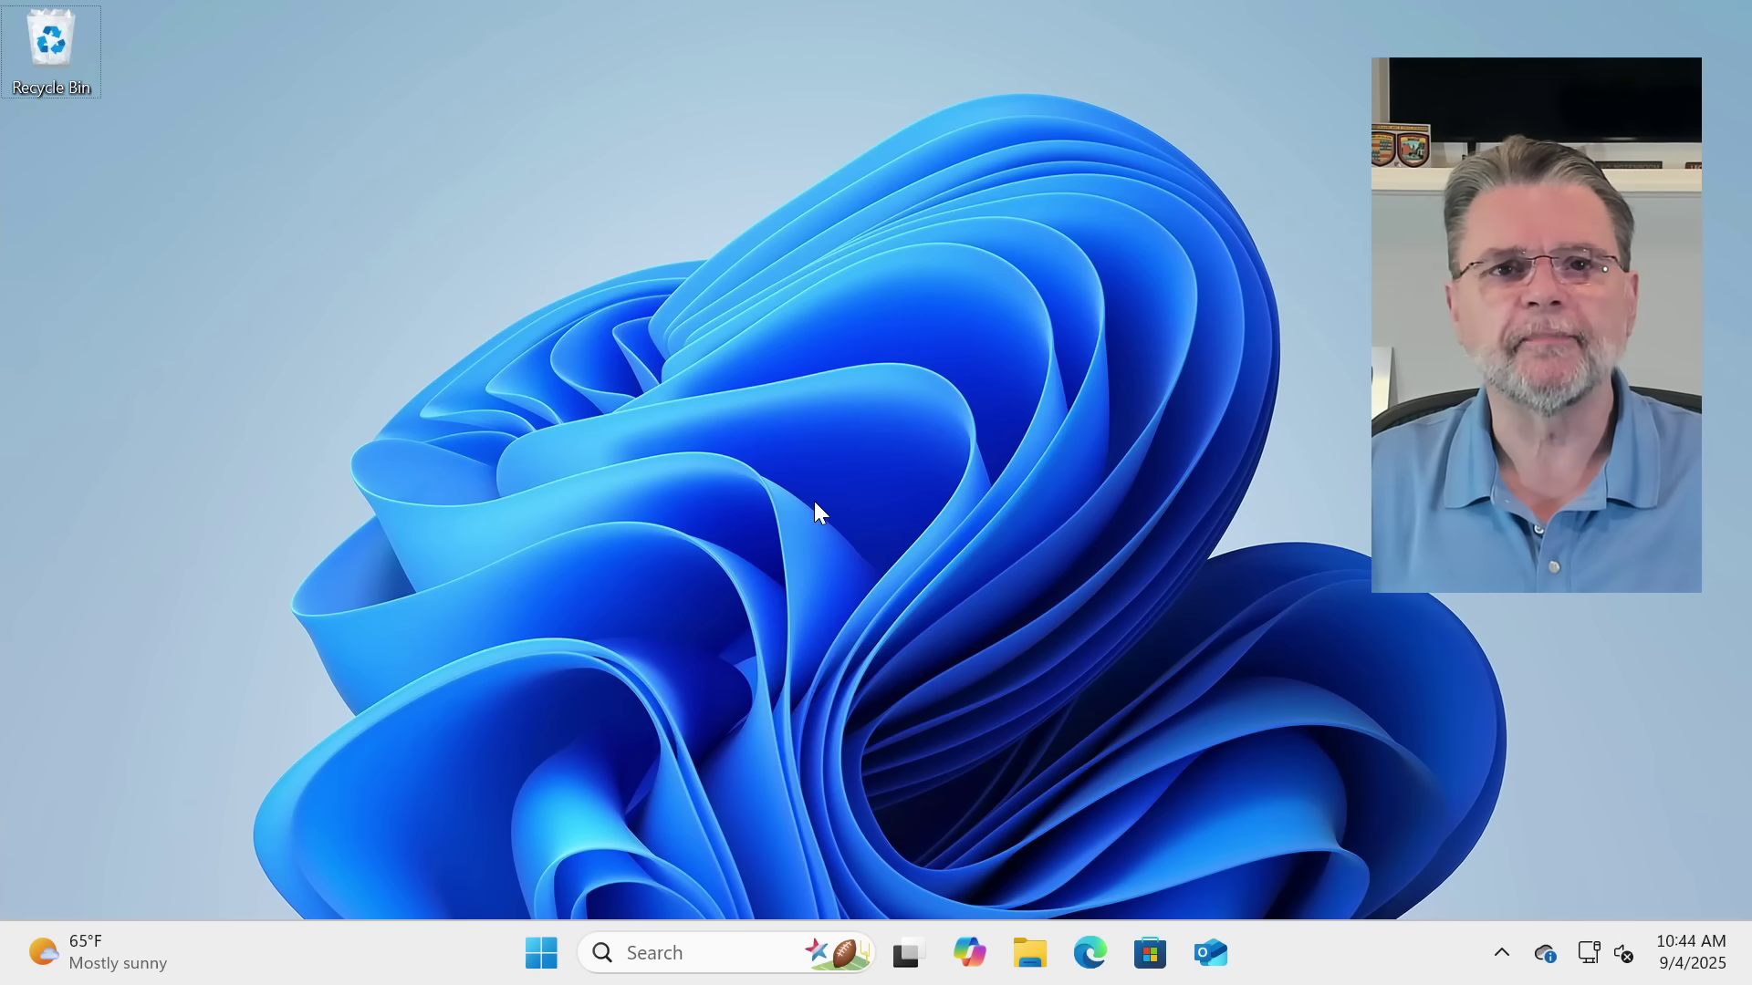
Launch 7-Zip File Manager, open Documents and select the BitLocker recovery key text file.
key(super)
text(7)
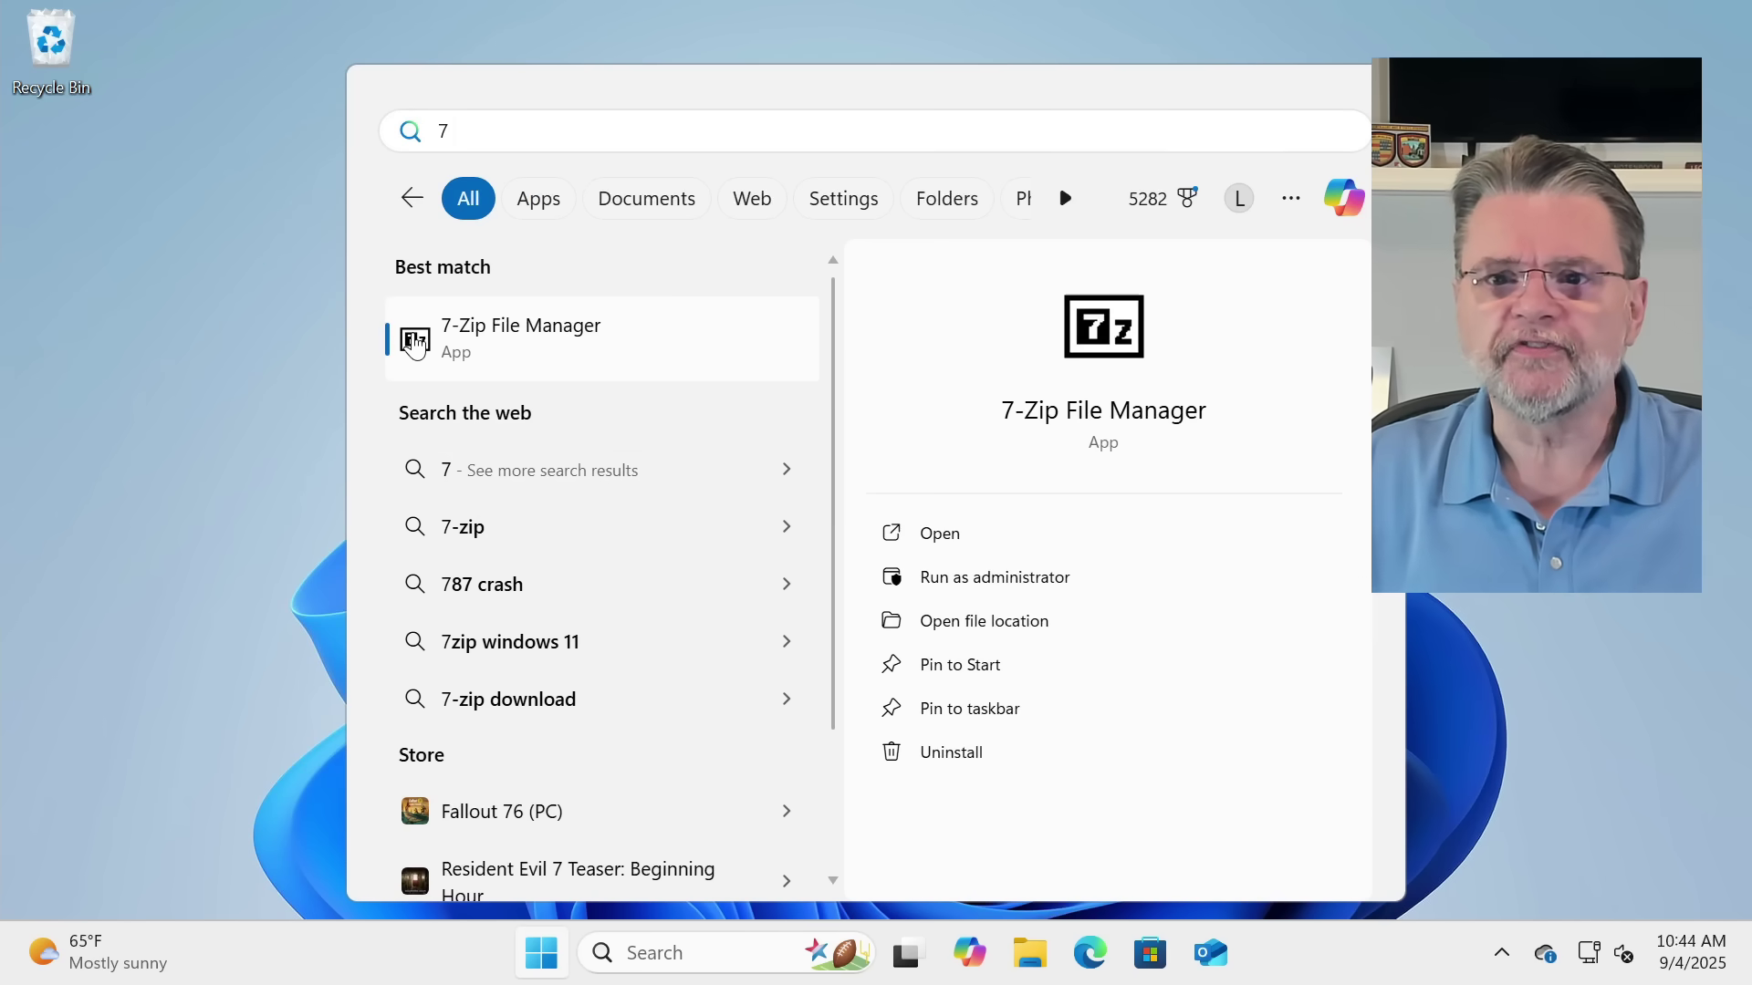
click(414, 346)
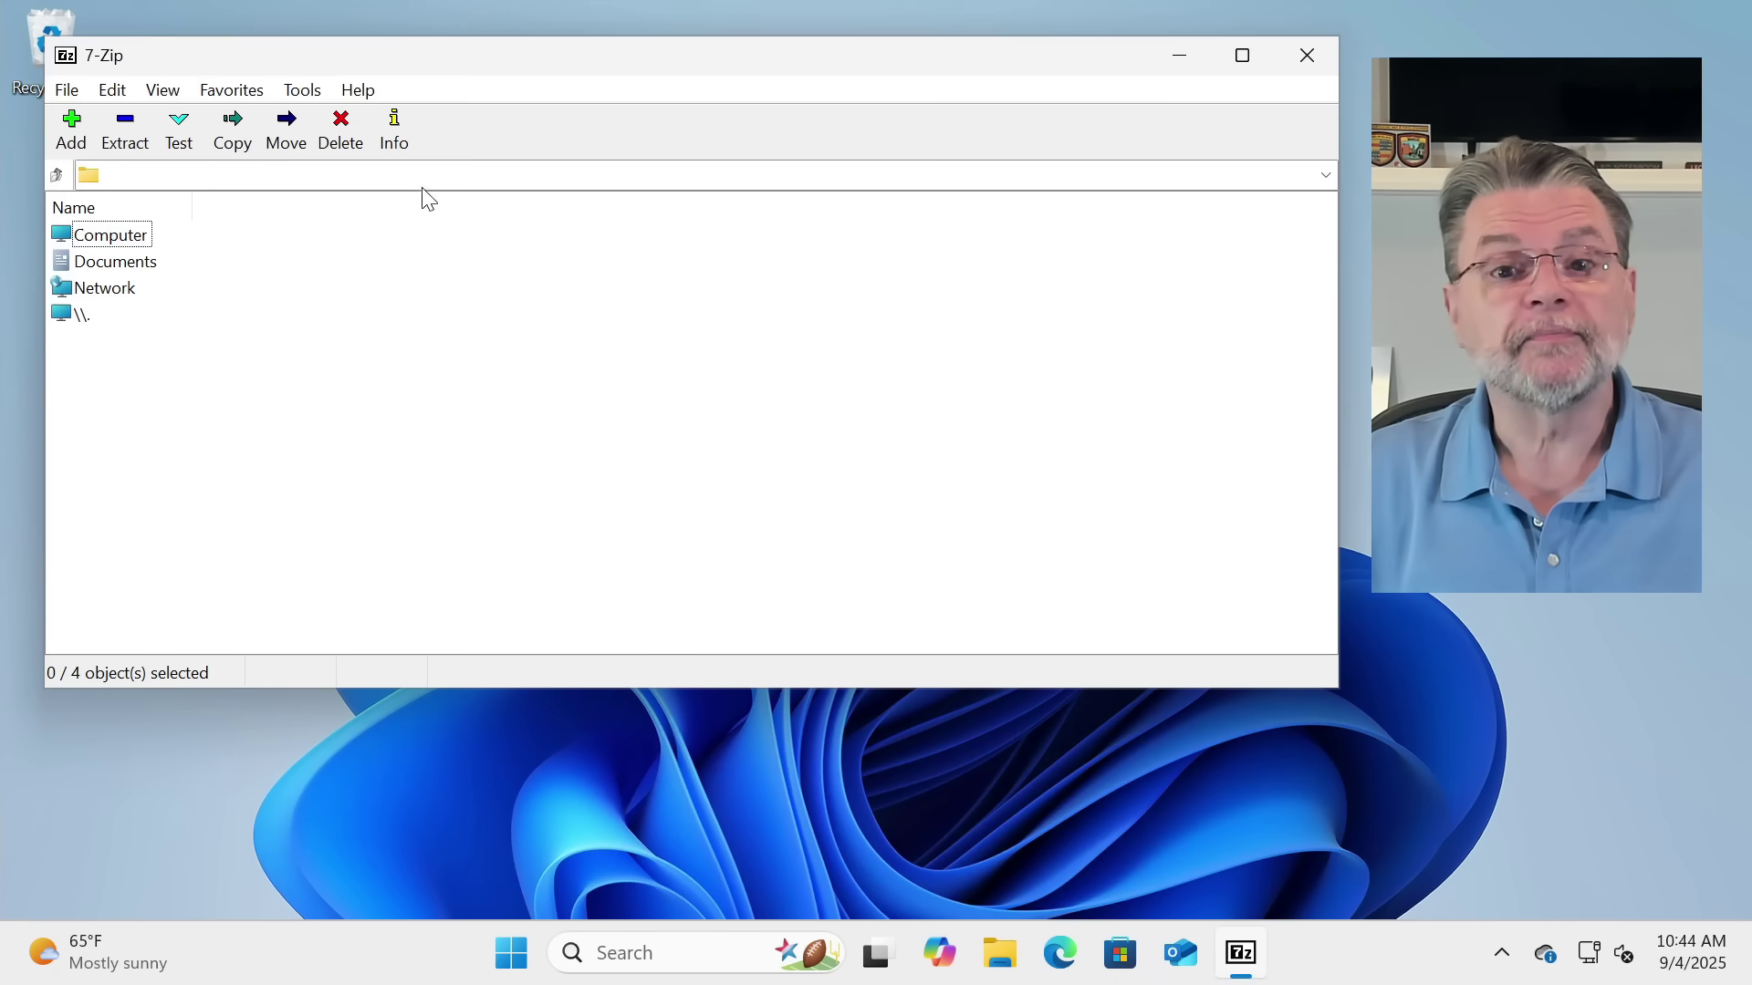
drag(455, 39, 615, 54)
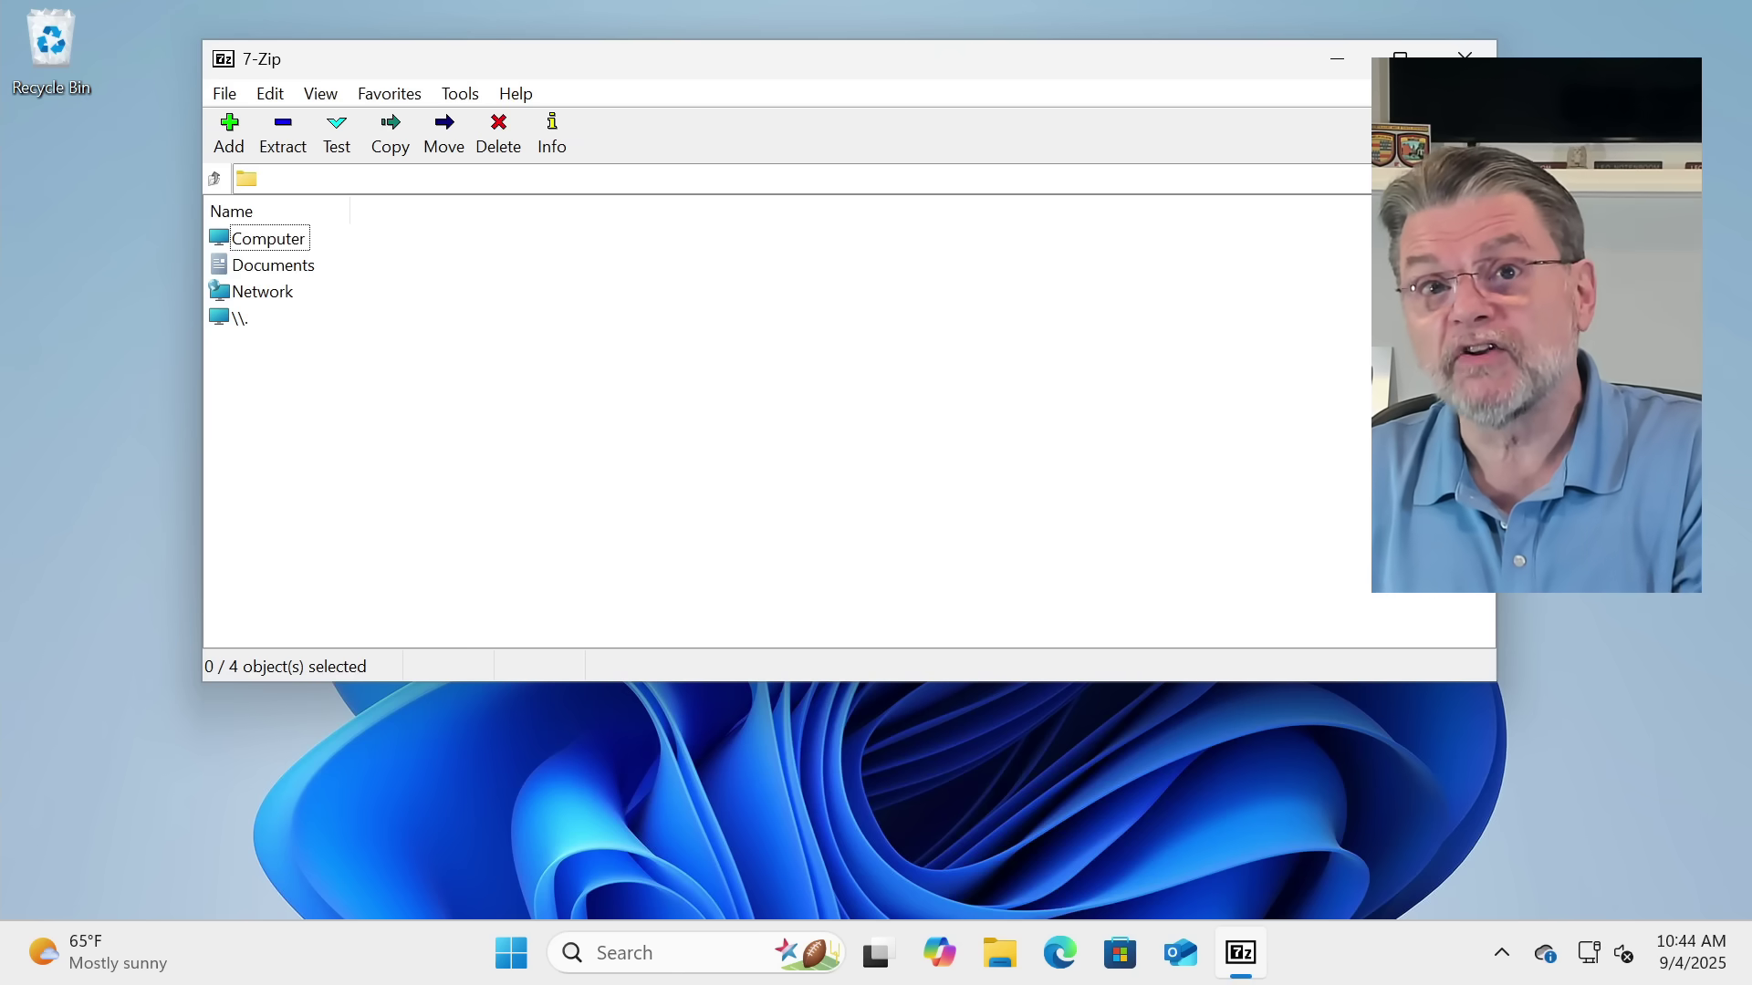
click(279, 273)
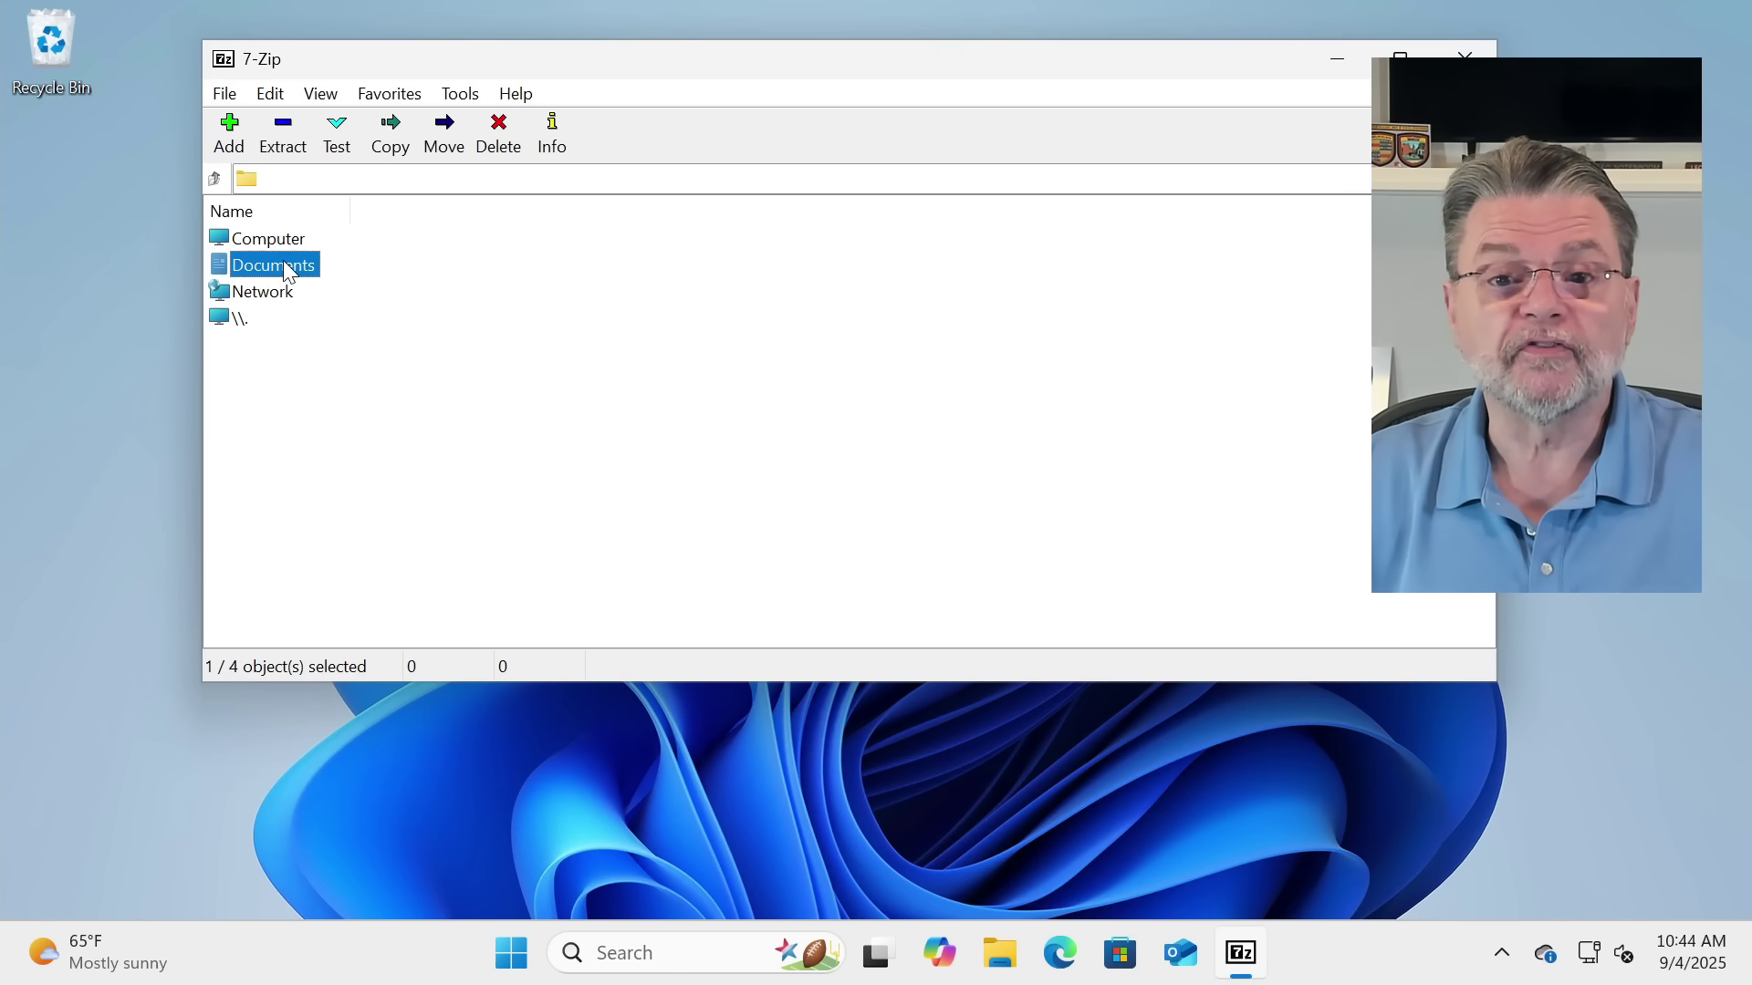
double_click(286, 273)
click(367, 323)
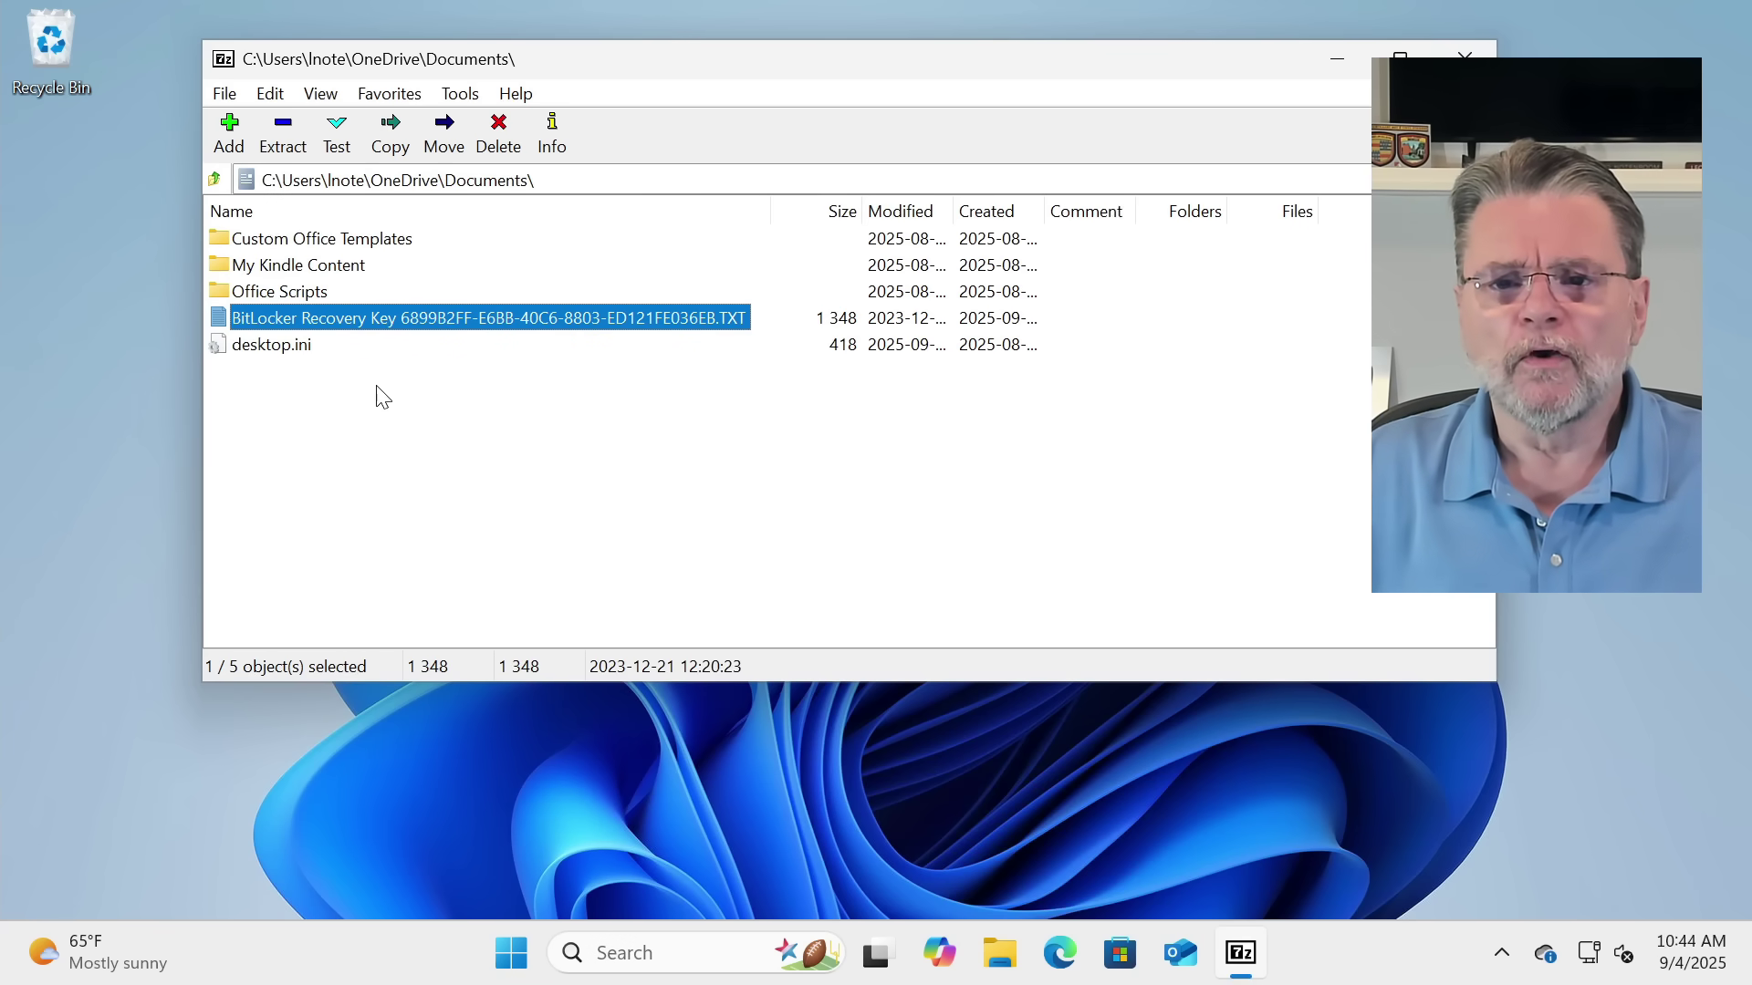
Add the BitLocker key file to a ZIP with a confirmed password, ZipCrypto and default name.
right_click(319, 318)
mouse_move(391, 213)
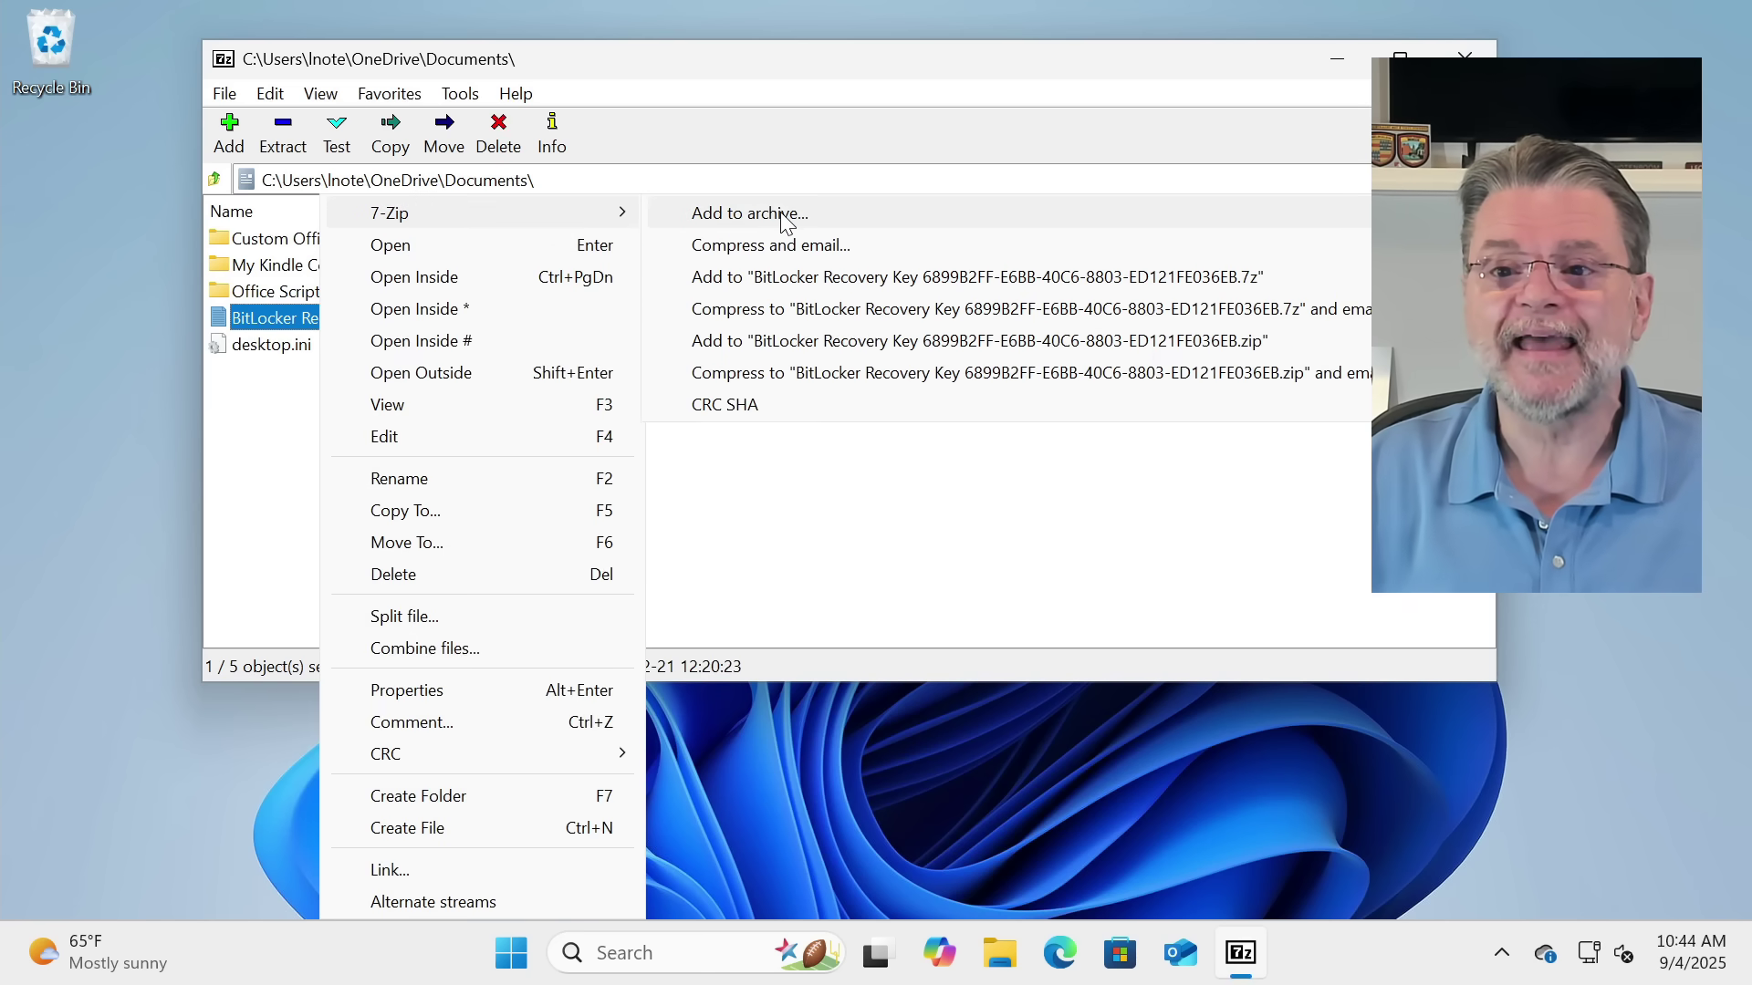
click(788, 216)
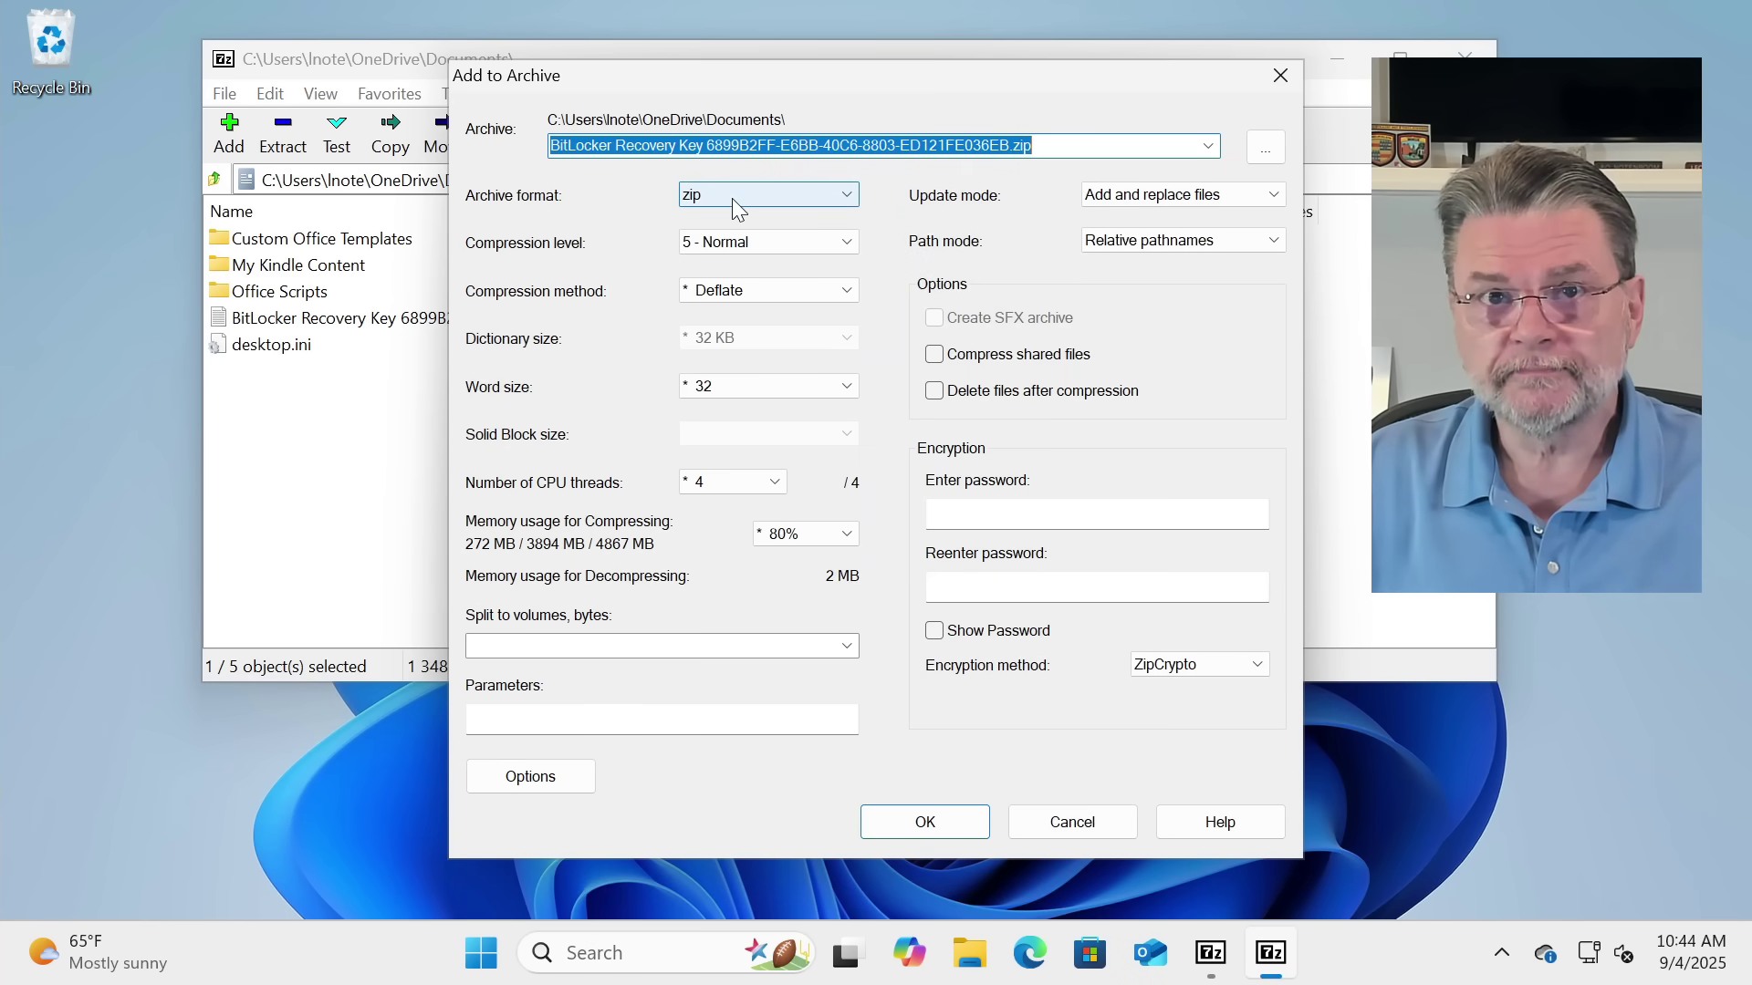
click(992, 512)
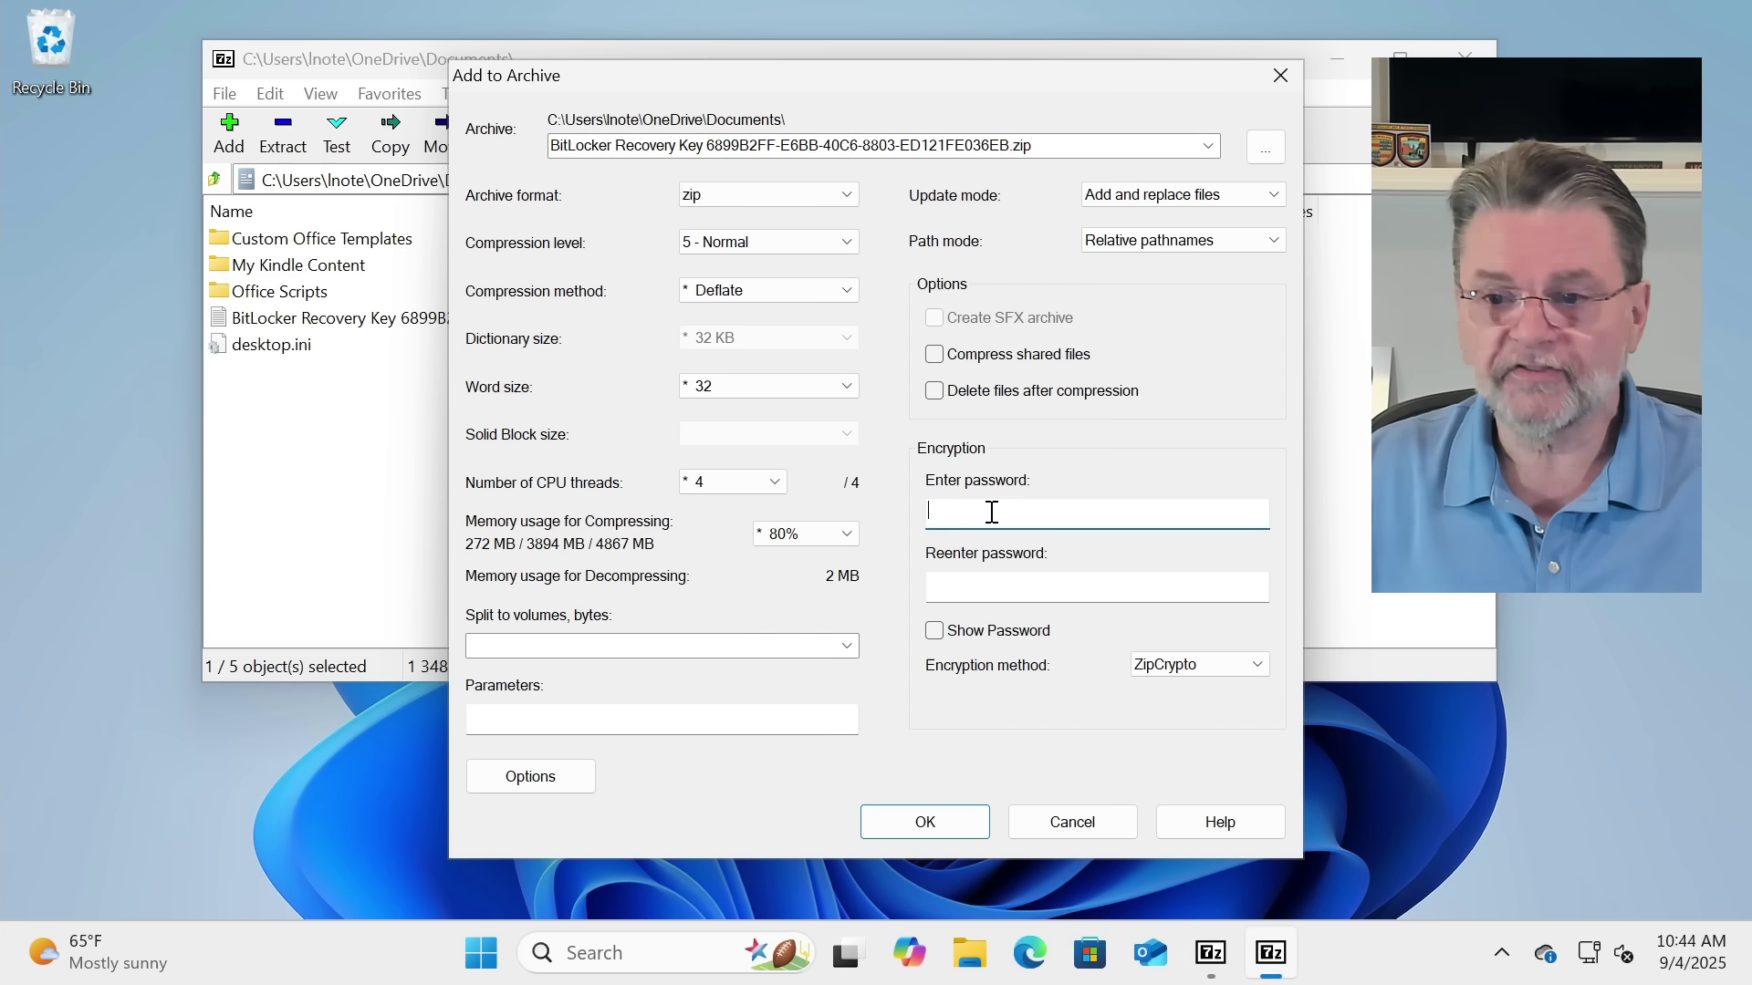
text(**)
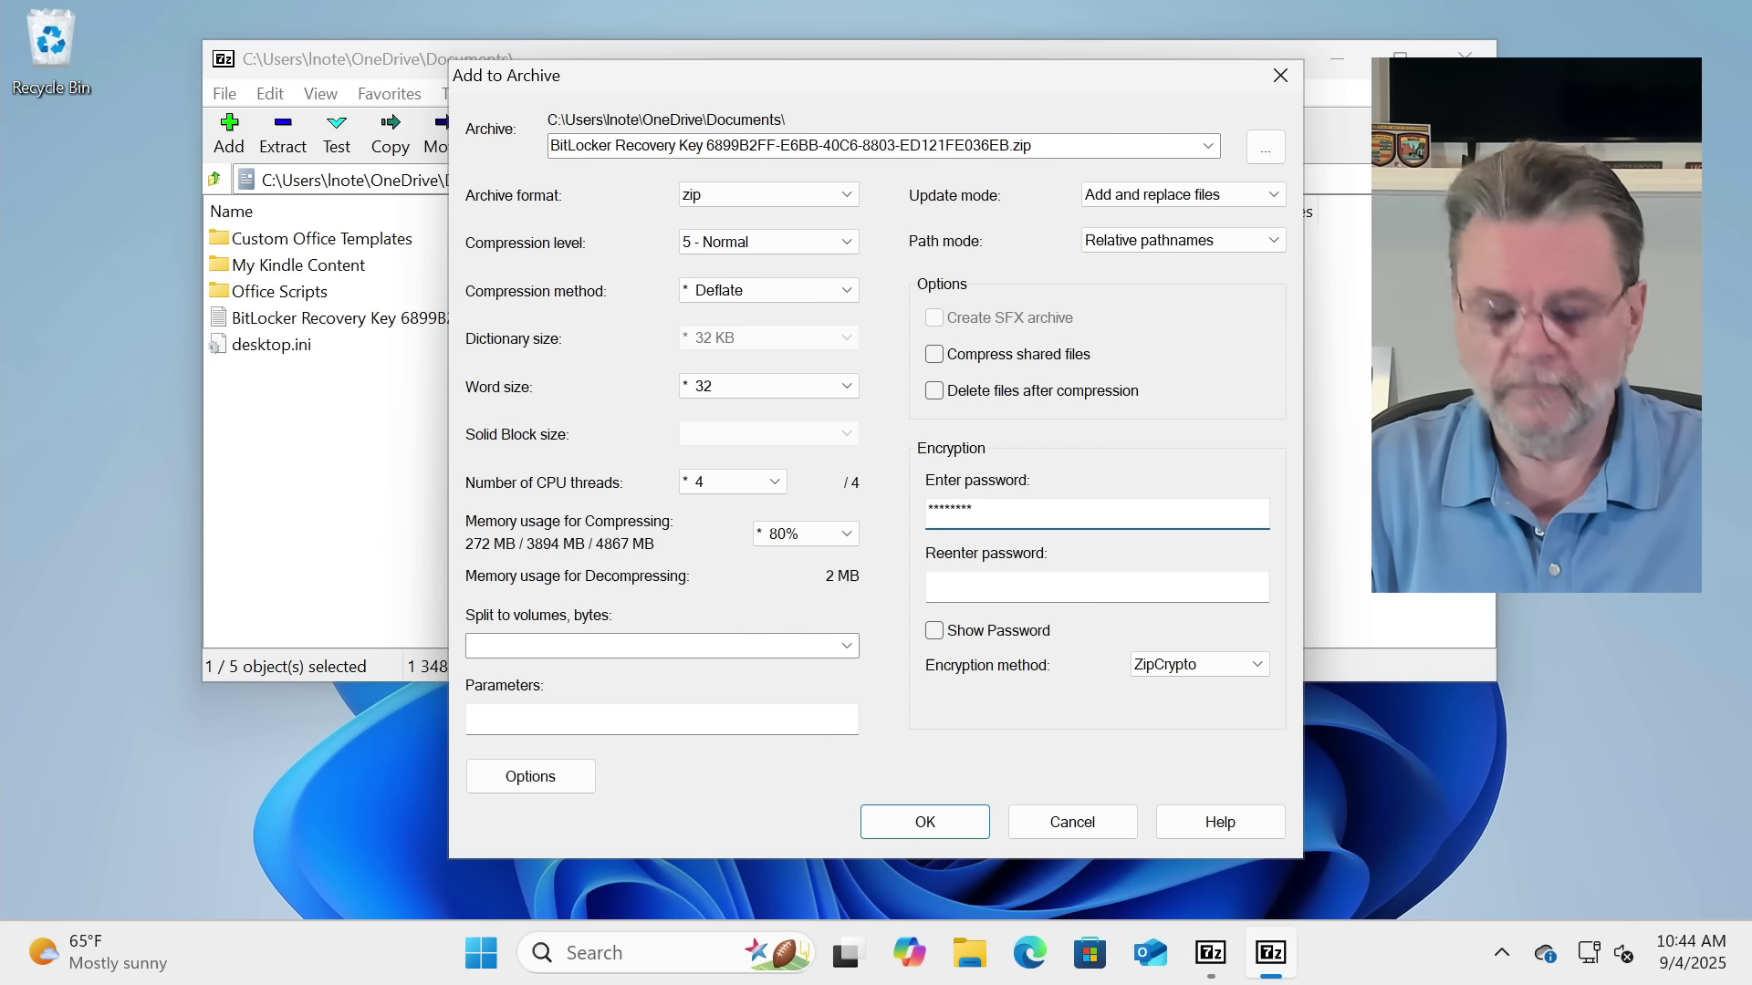
key(Tab)
text(*)
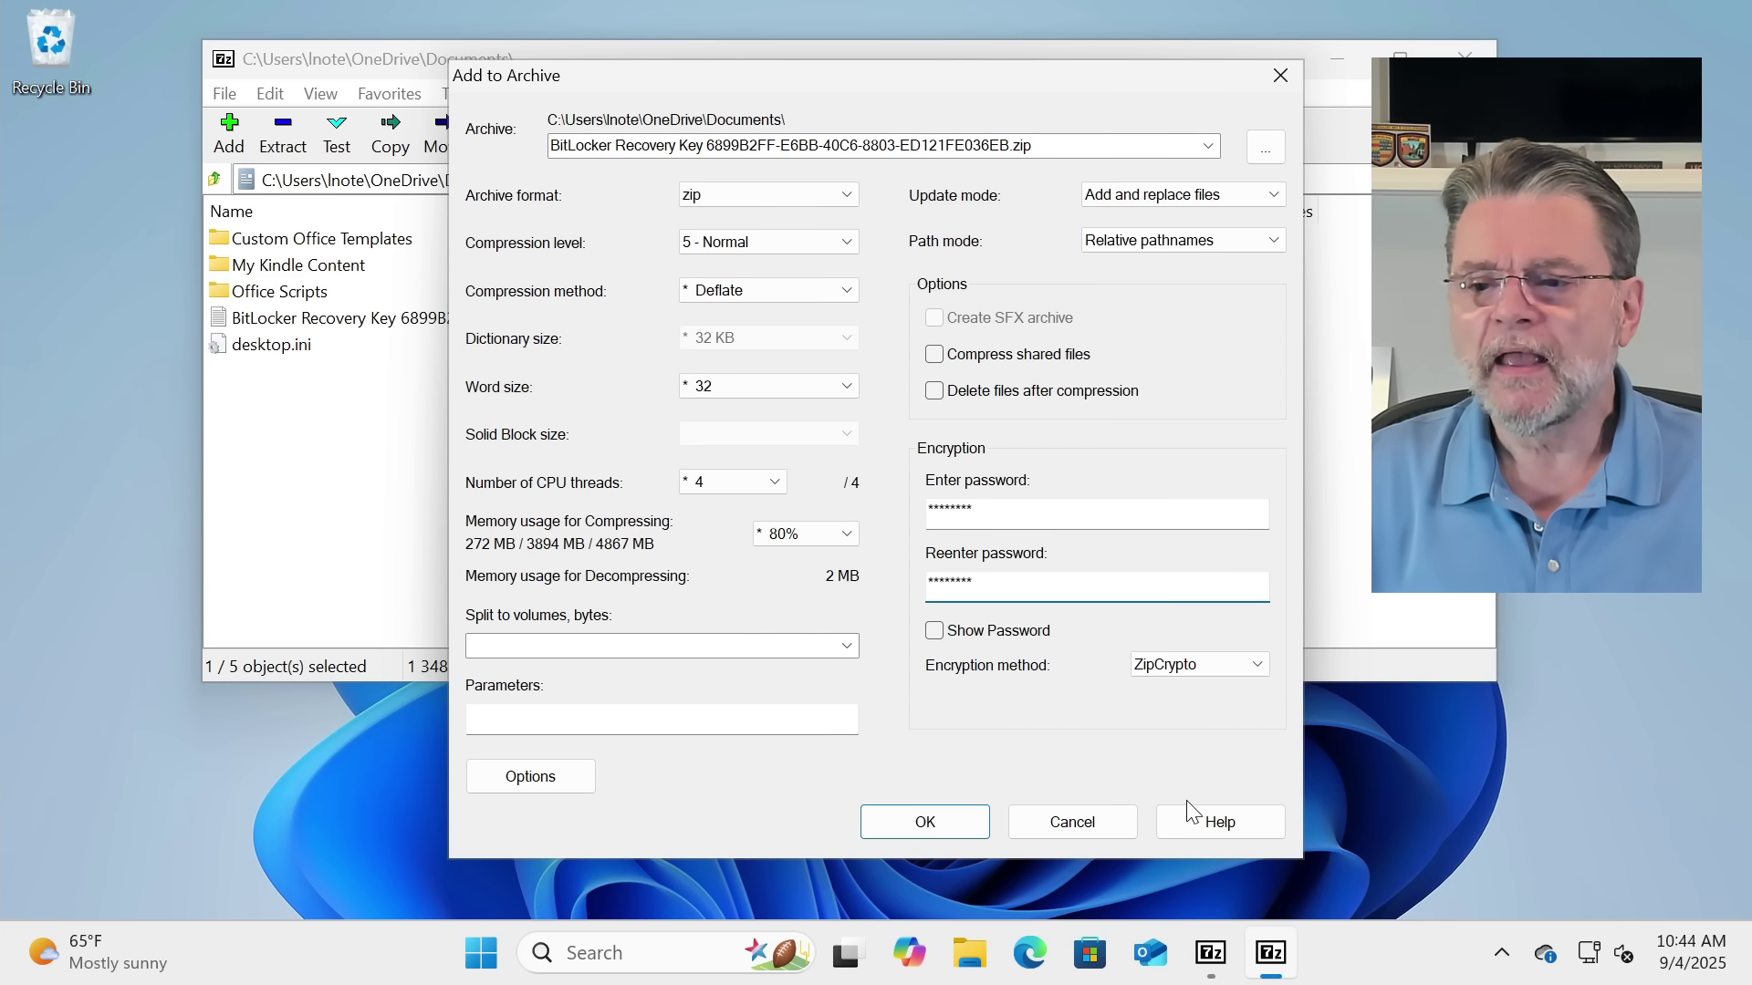
click(1234, 671)
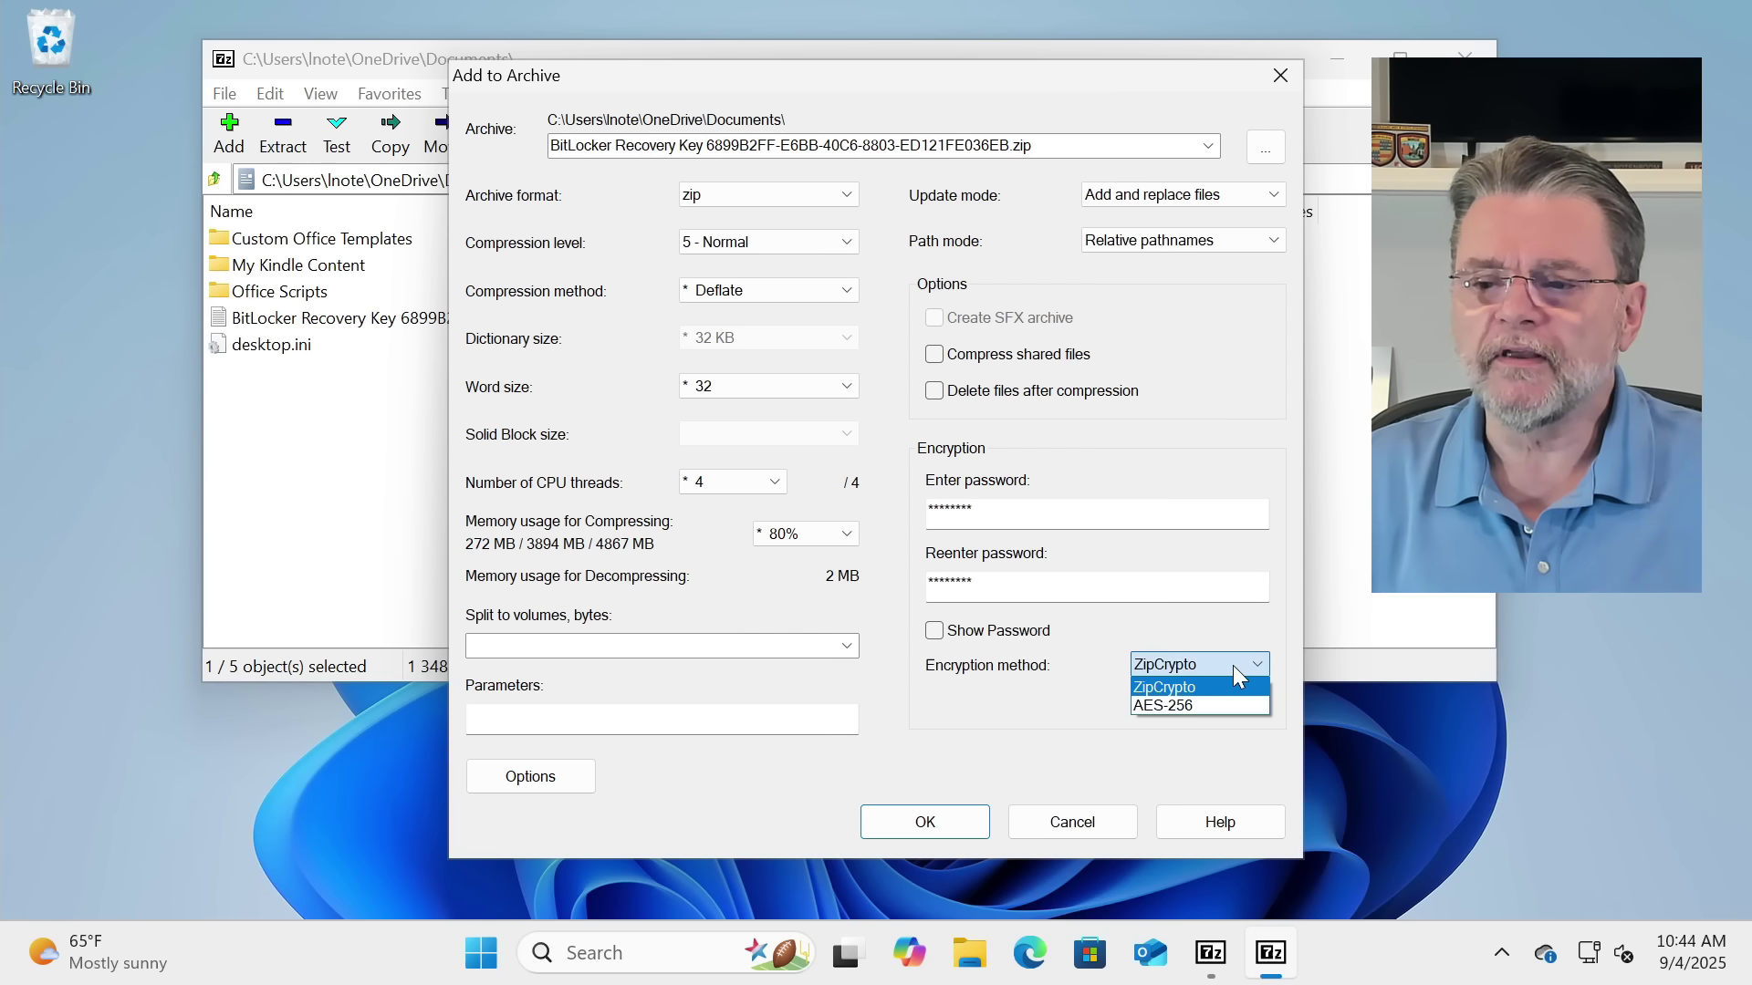
click(1233, 665)
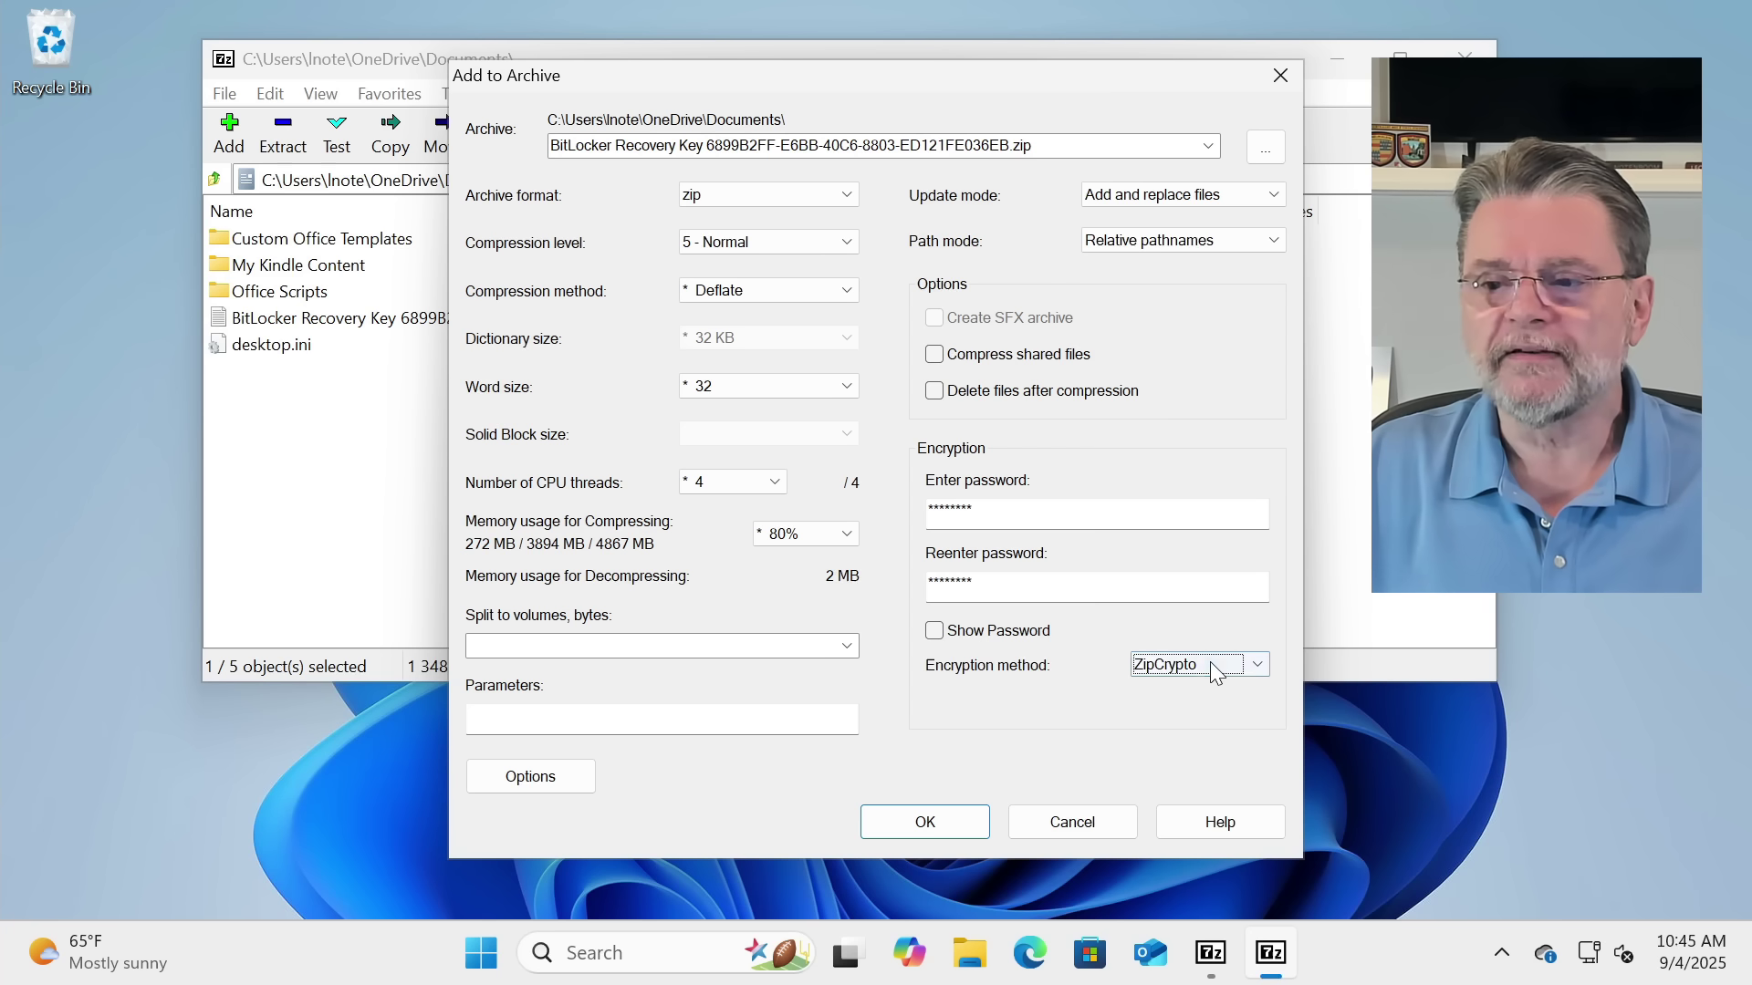
click(1233, 663)
click(1233, 662)
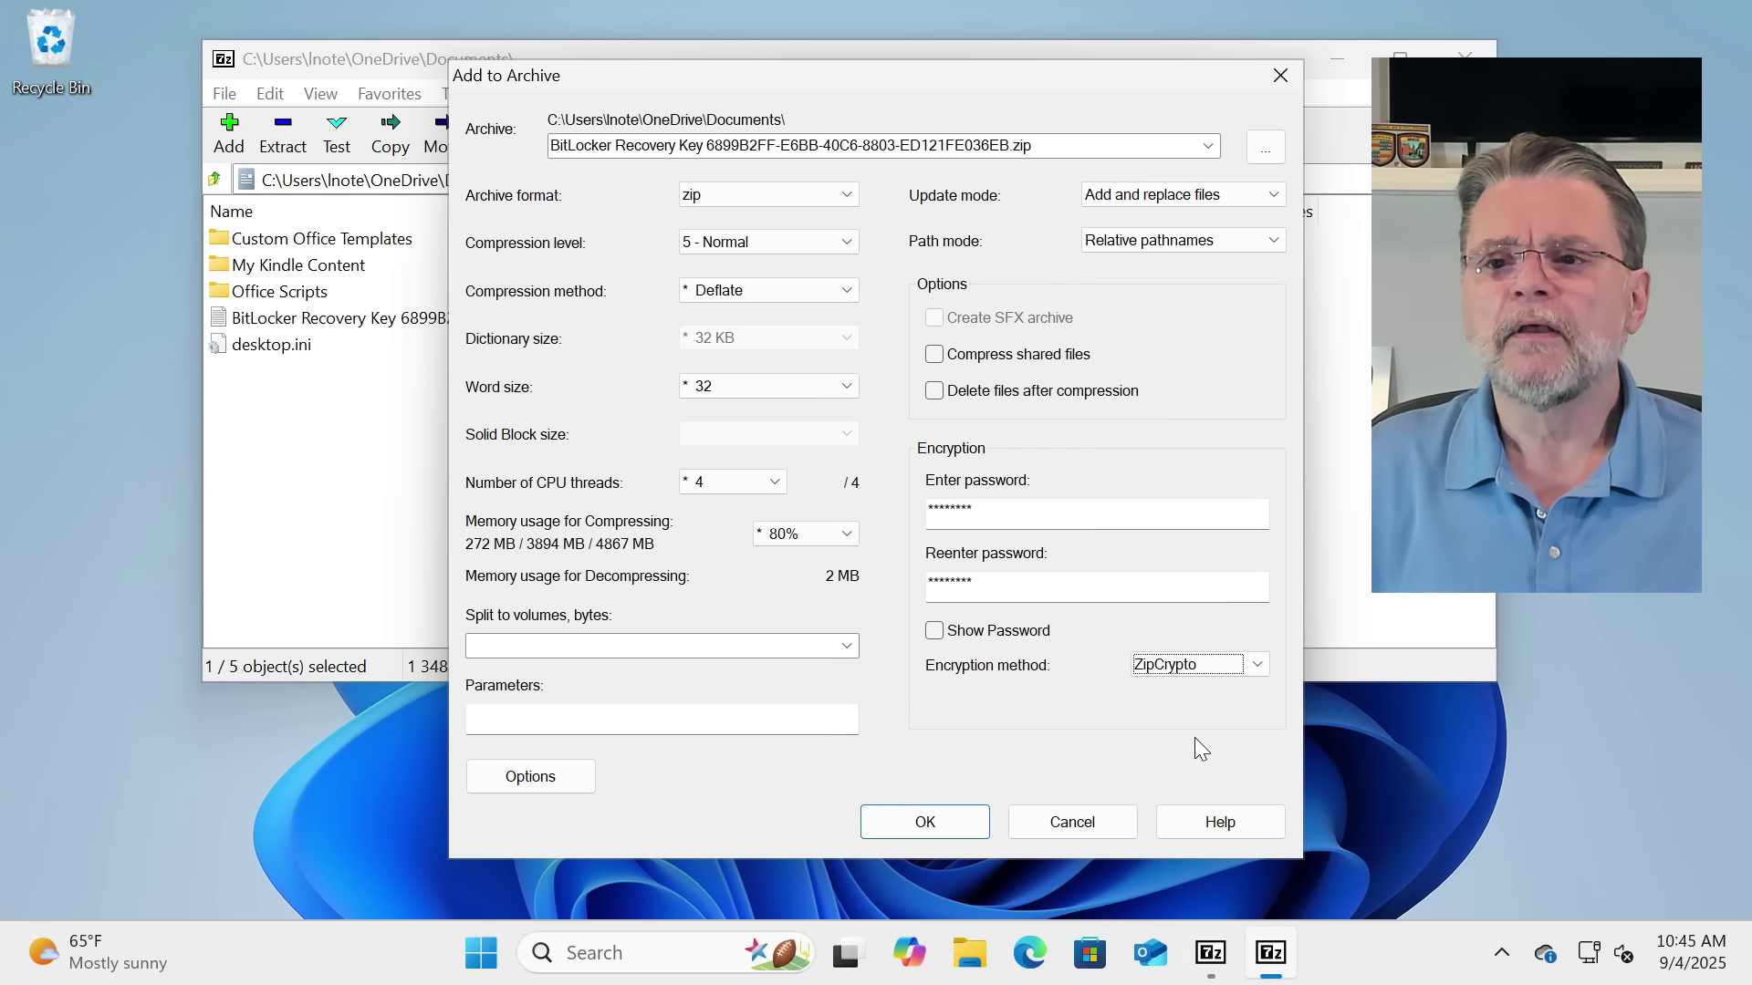
click(1063, 144)
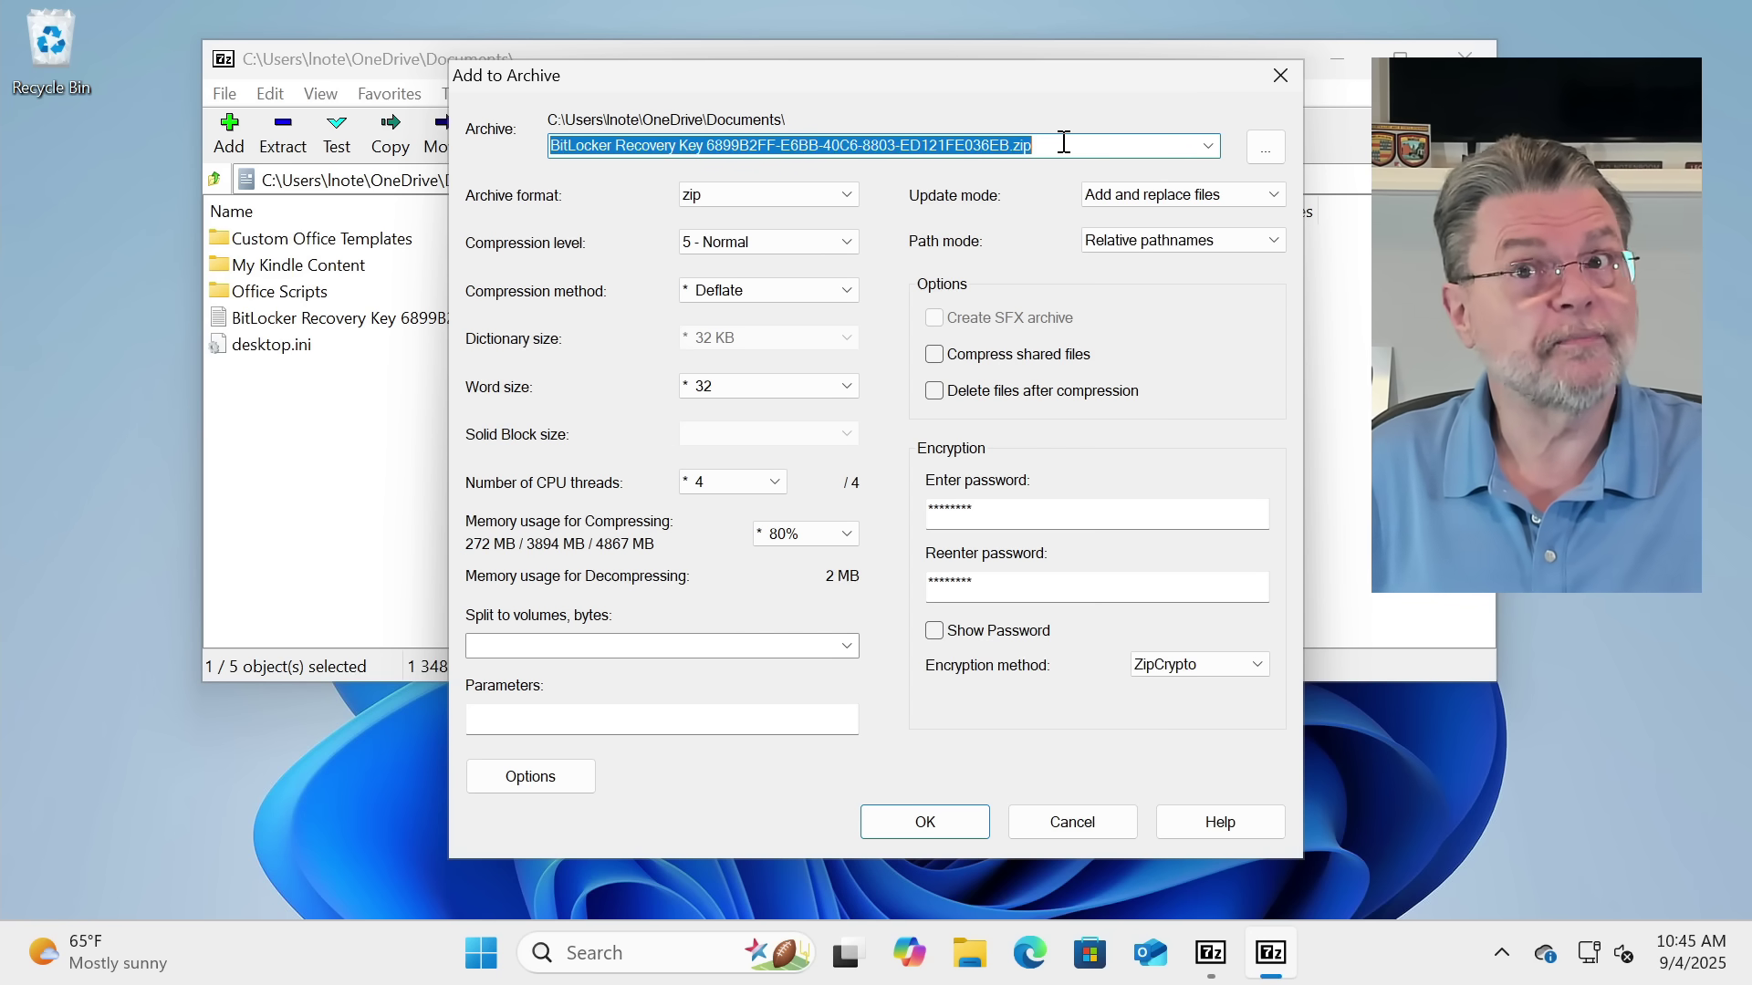
click(1109, 586)
Create the password-protected ZIP beside the key file, then close 7-Zip File Manager.
click(926, 798)
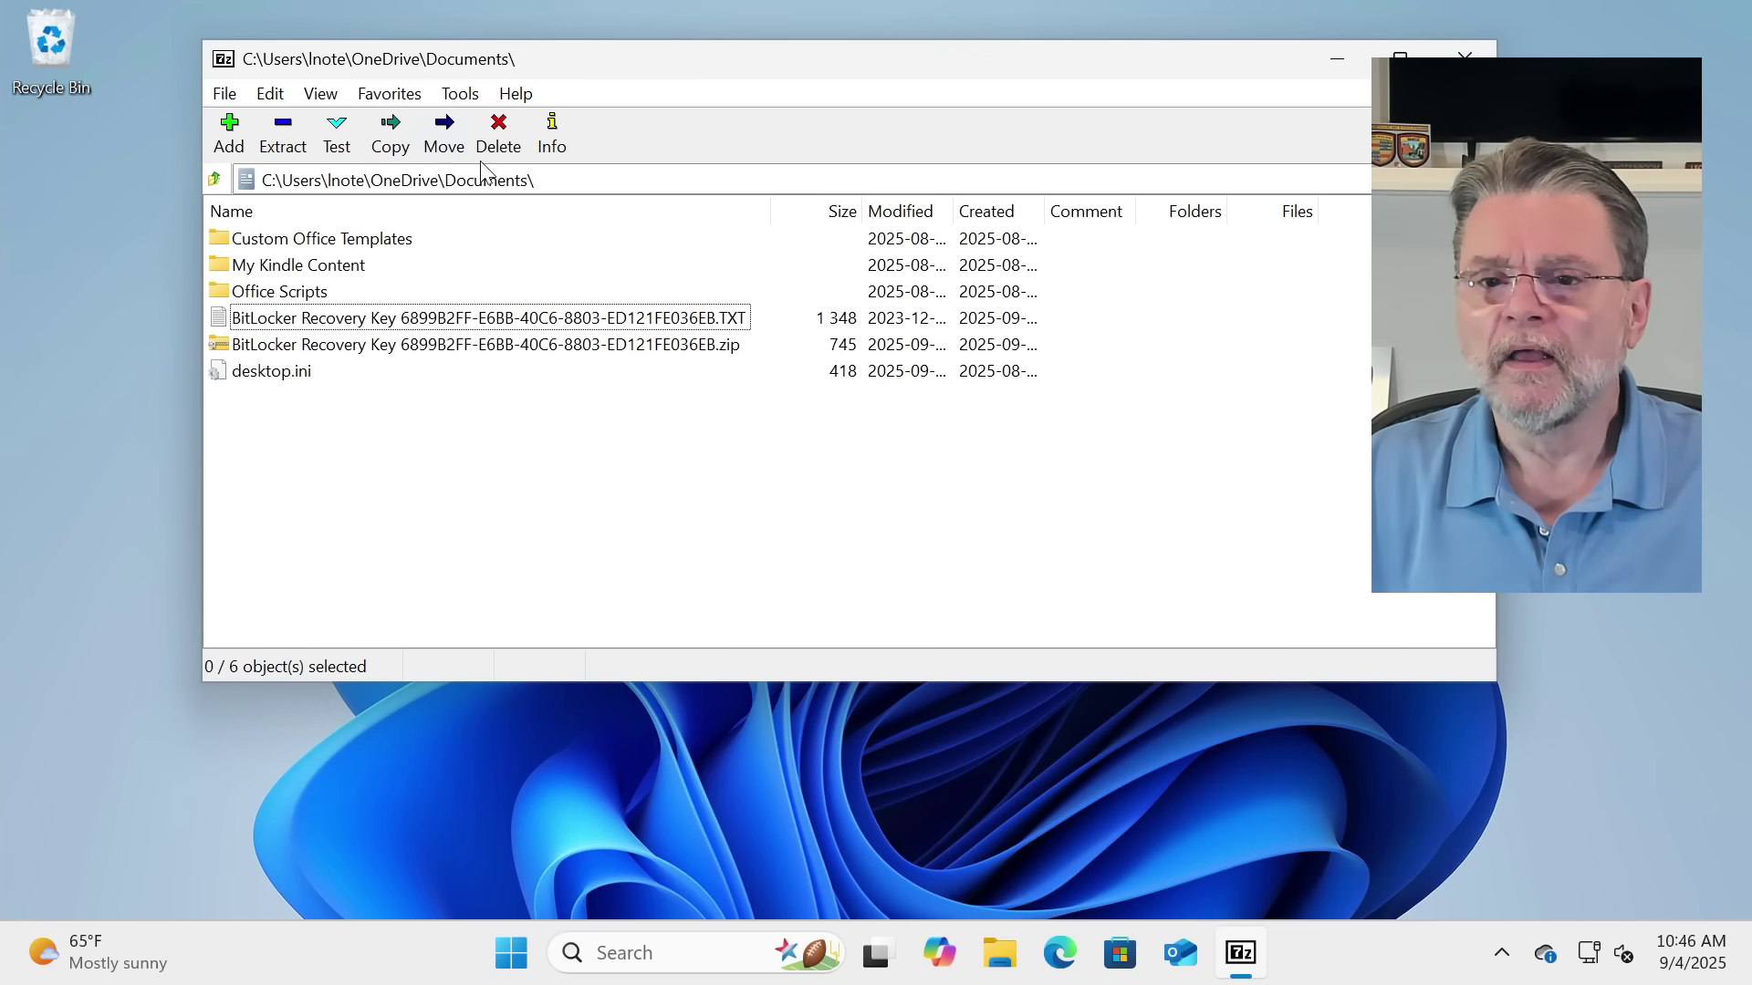
click(1464, 58)
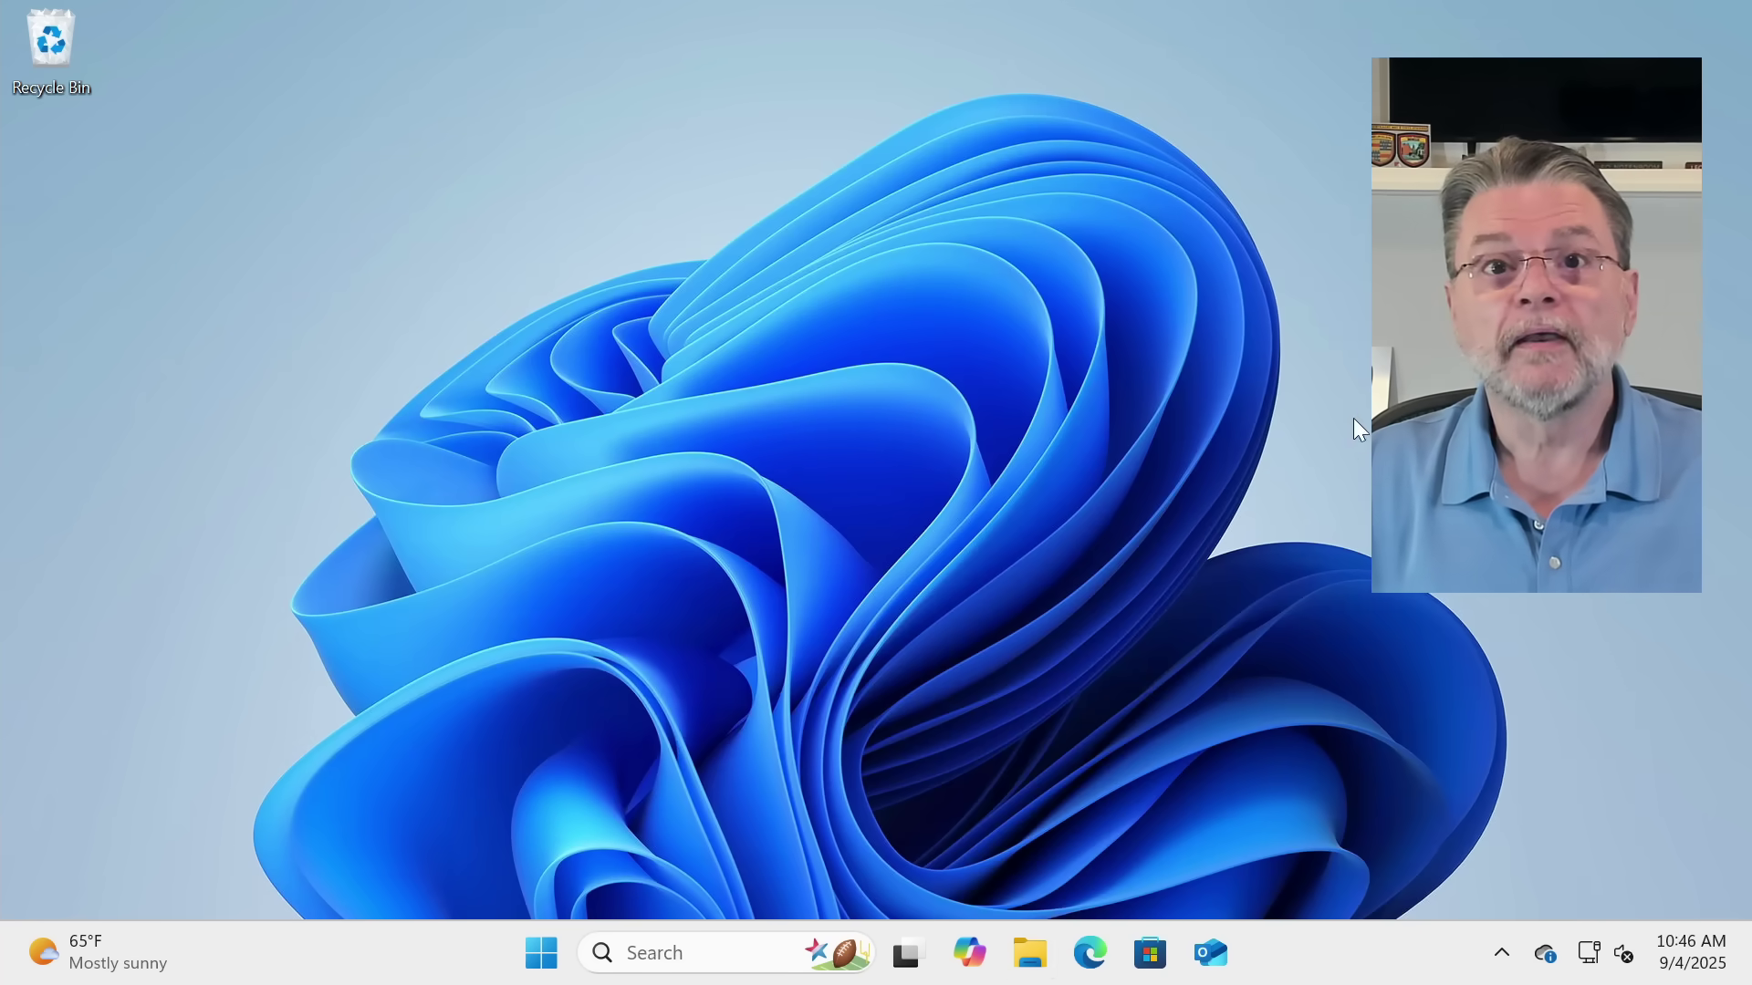
Open the BitLocker recovery key ZIP from Documents, widening the window and Name column.
click(1029, 956)
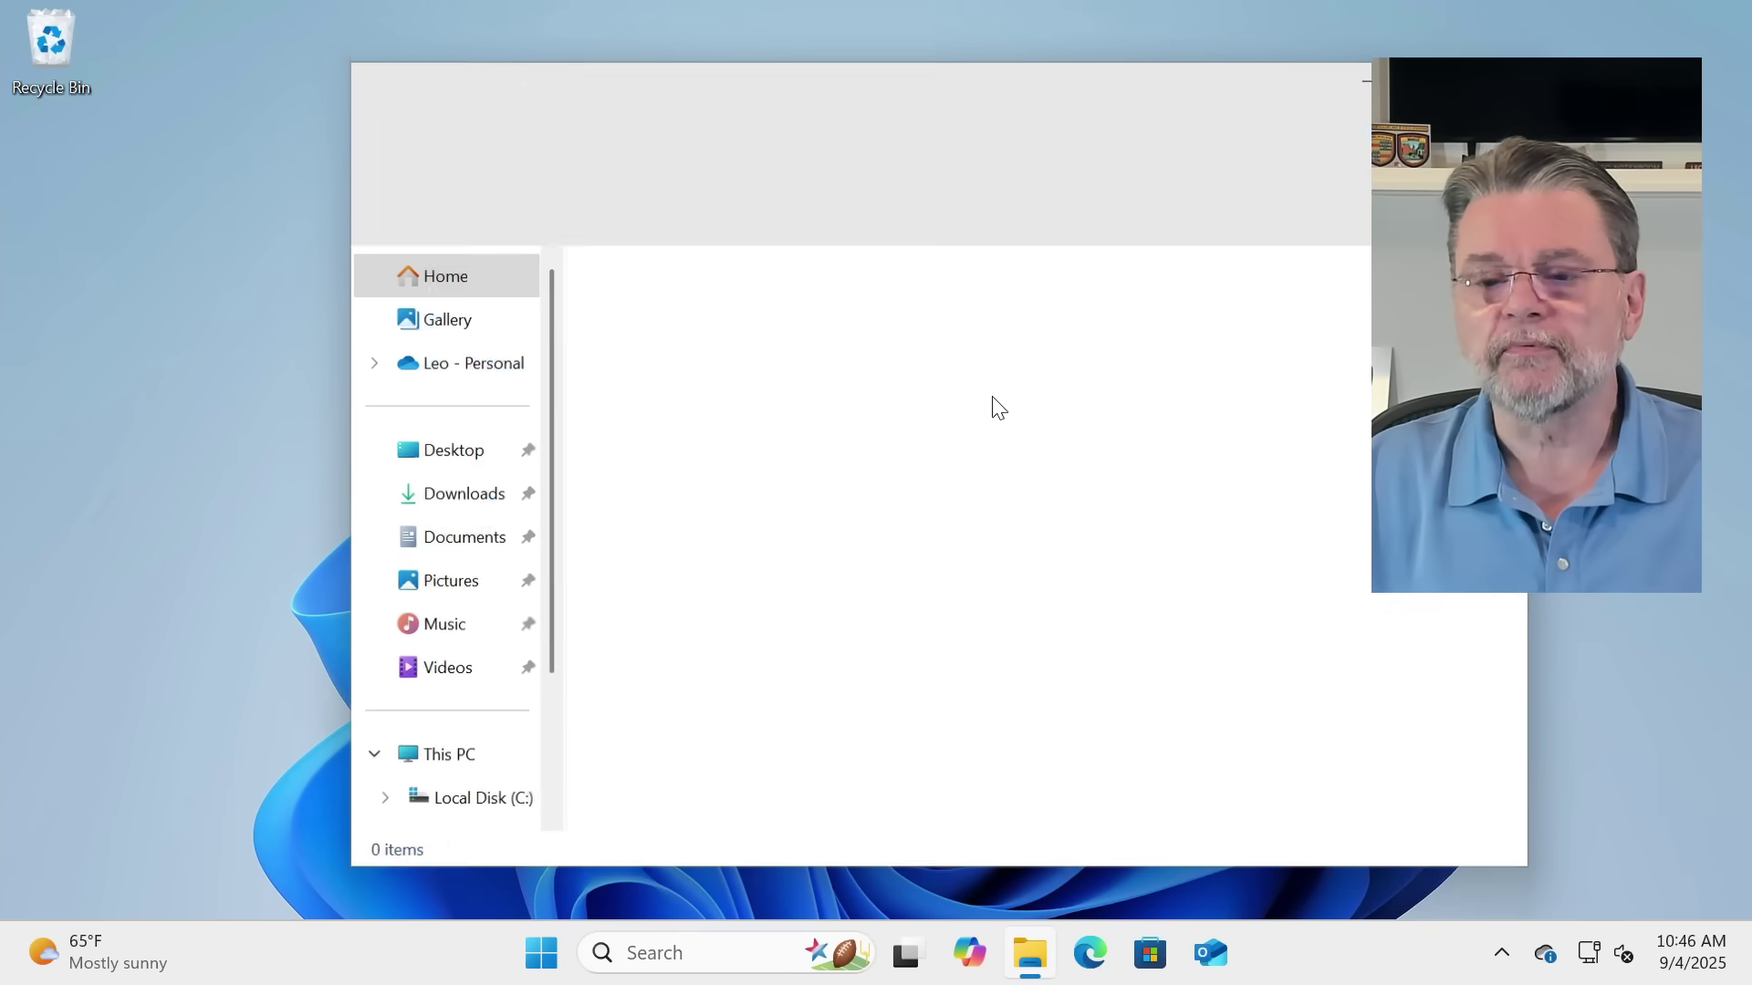
click(455, 541)
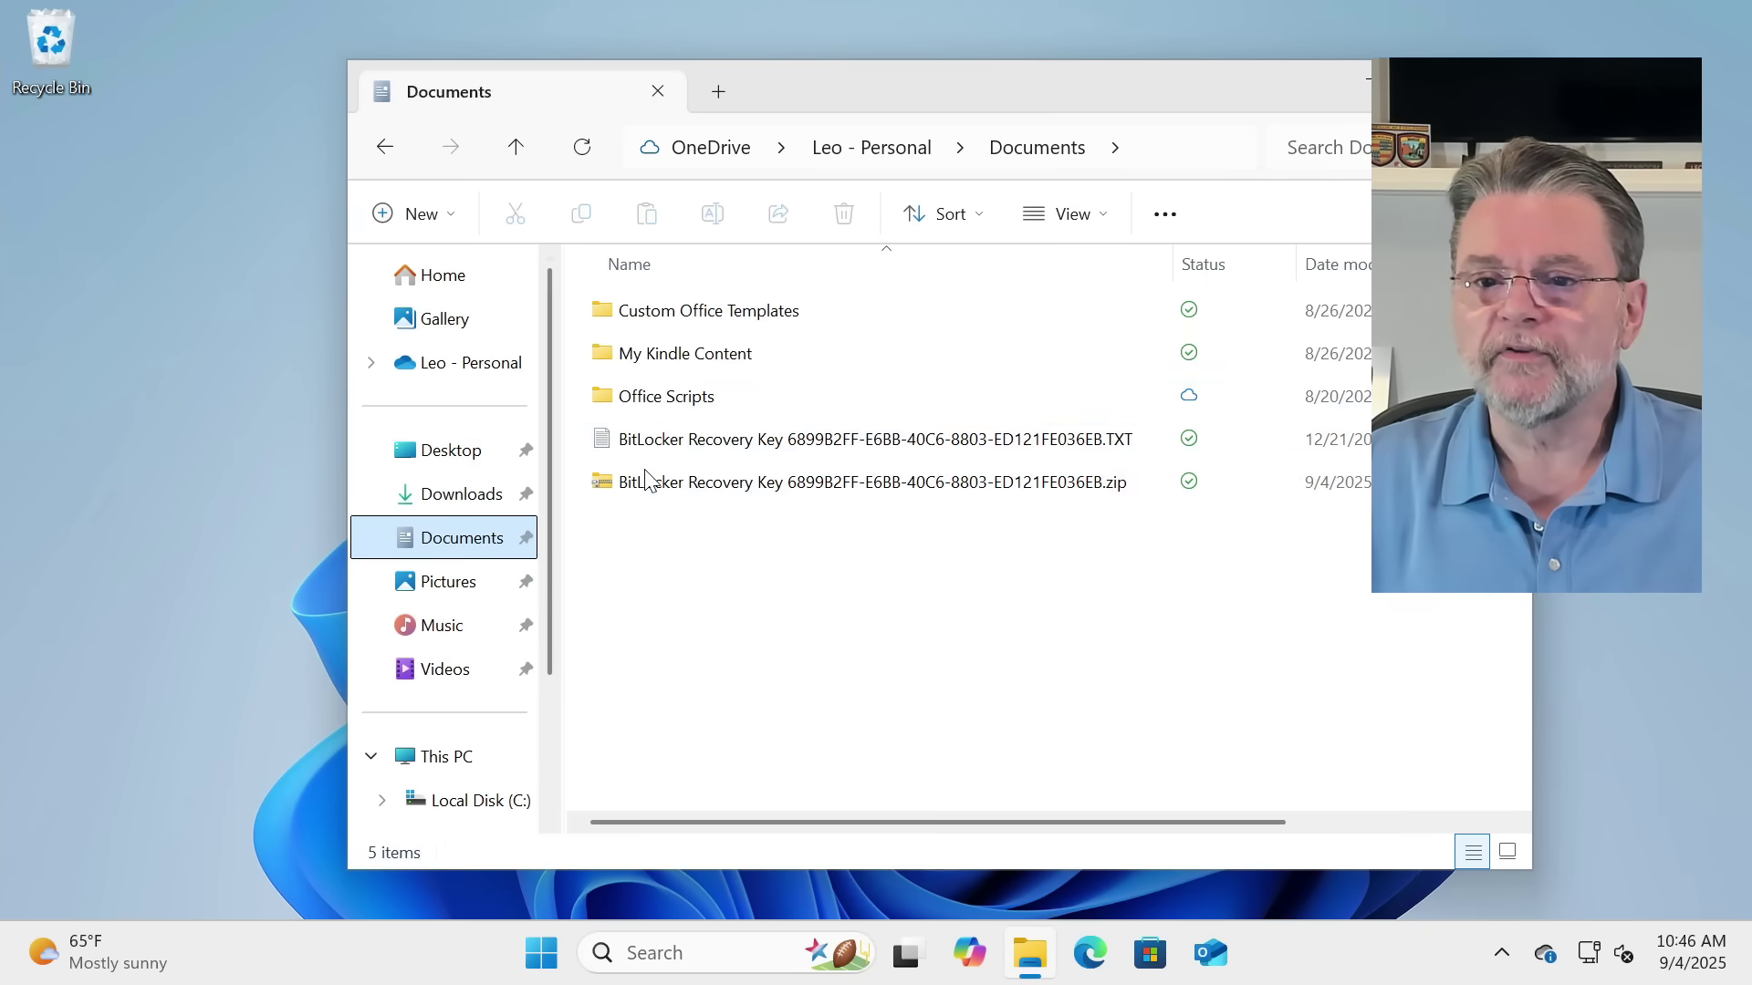
double_click(727, 490)
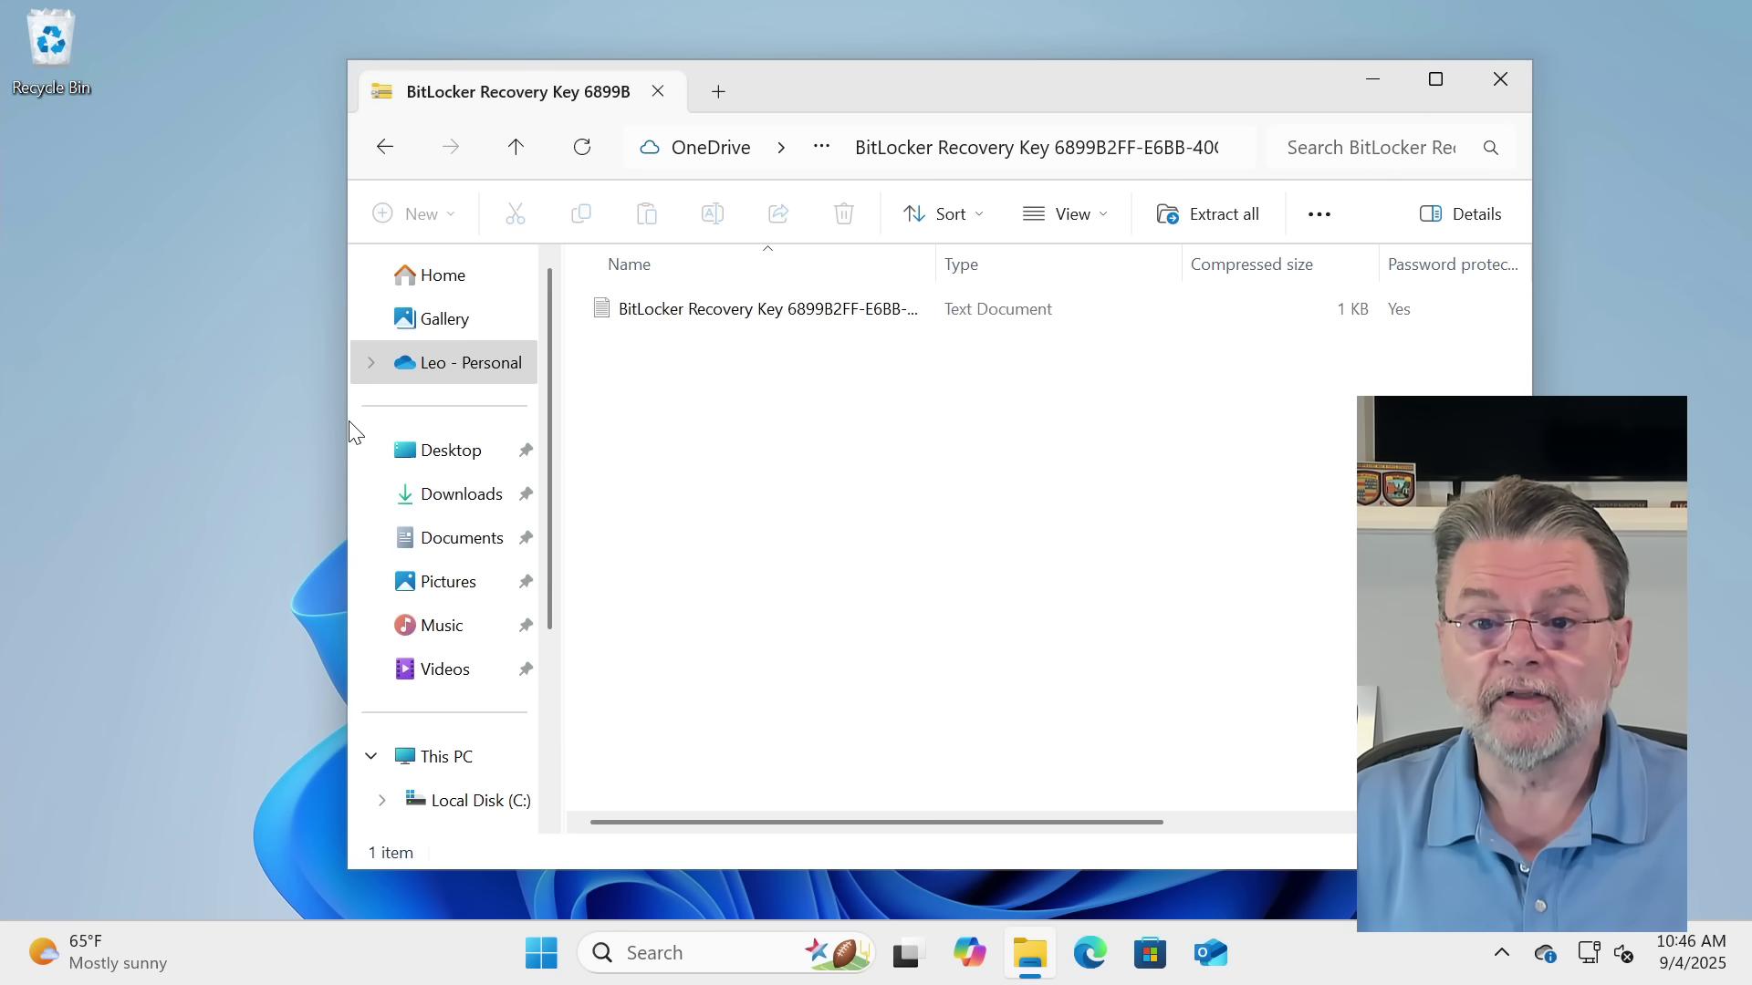
drag(345, 420, 67, 421)
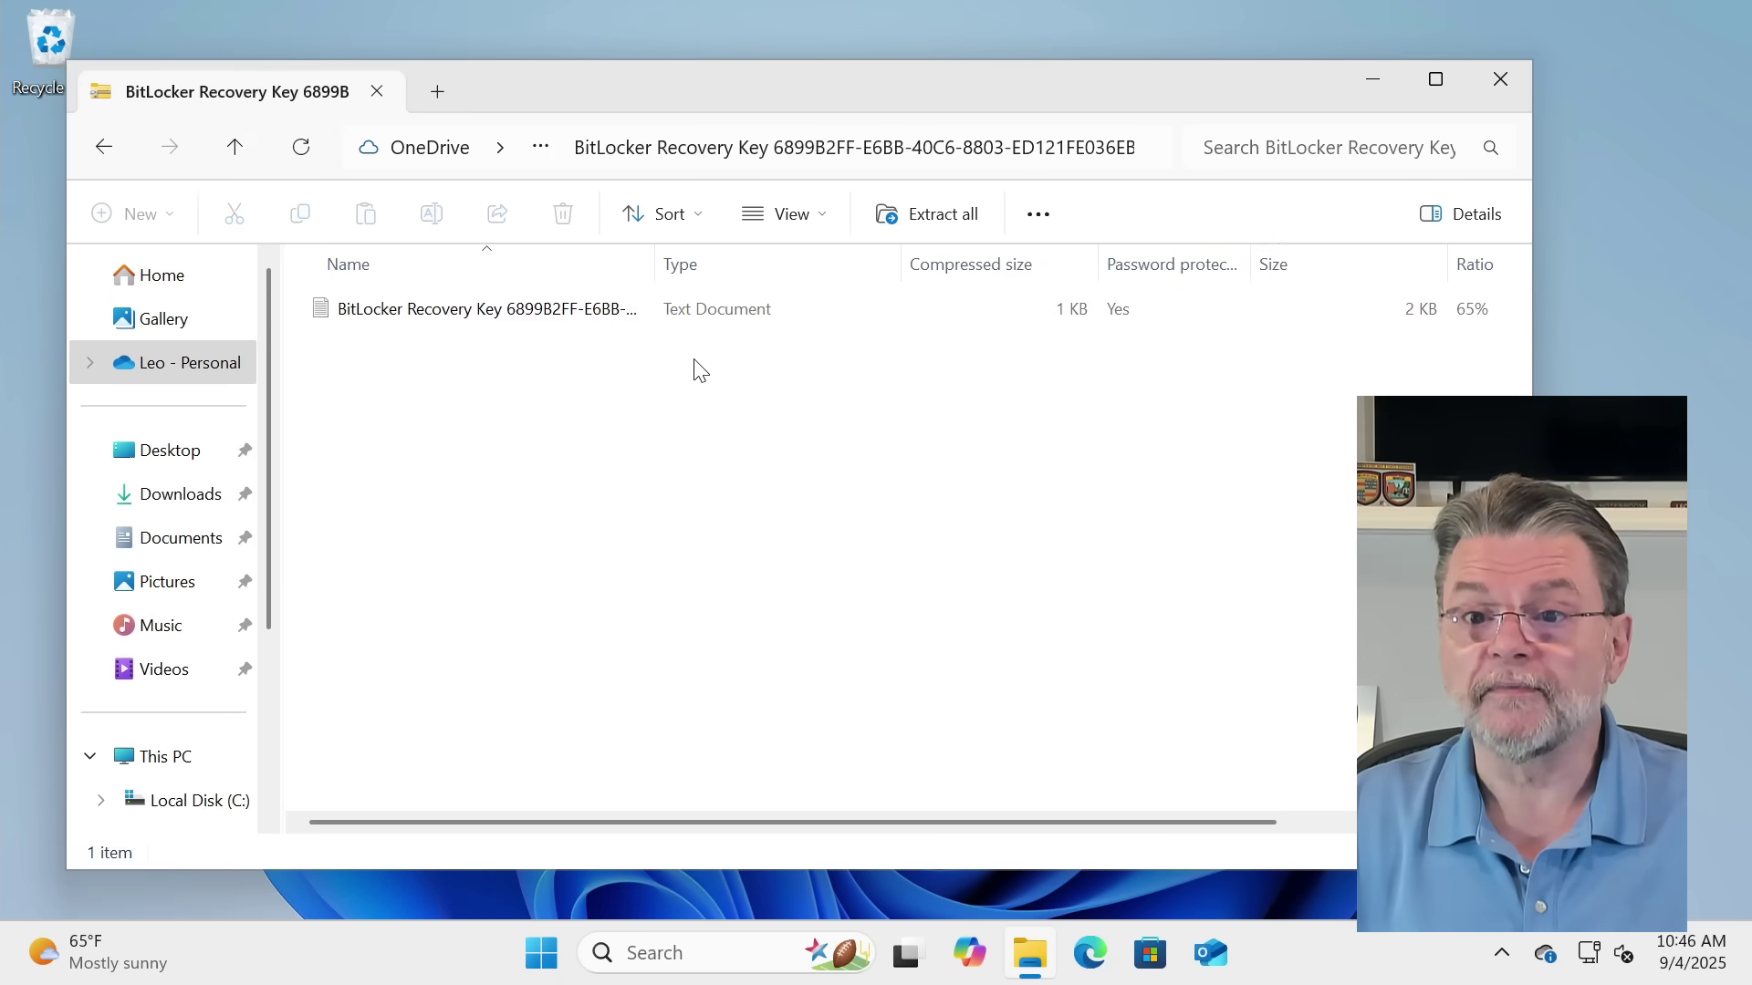
mouse_move(654, 271)
mouse_down()
mouse_move(954, 268)
mouse_move(870, 262)
mouse_up()
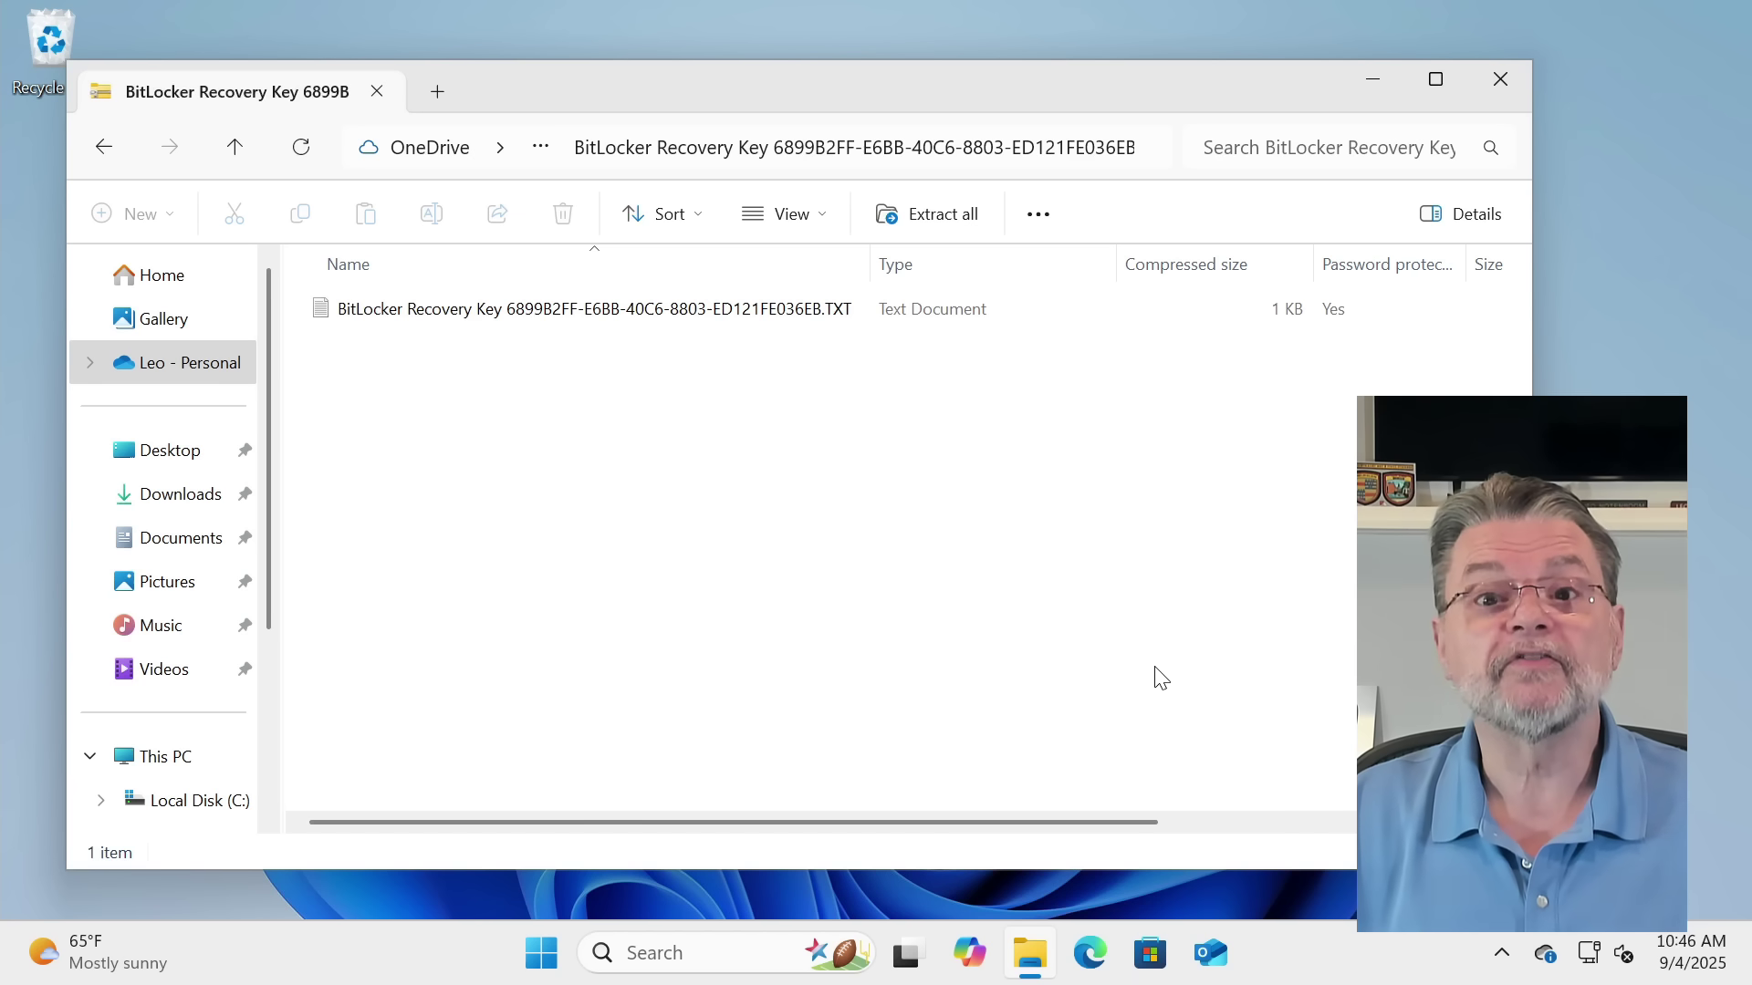
Copy the recovery key text file out of the ZIP and paste it into C:\t.
right_click(425, 312)
click(543, 400)
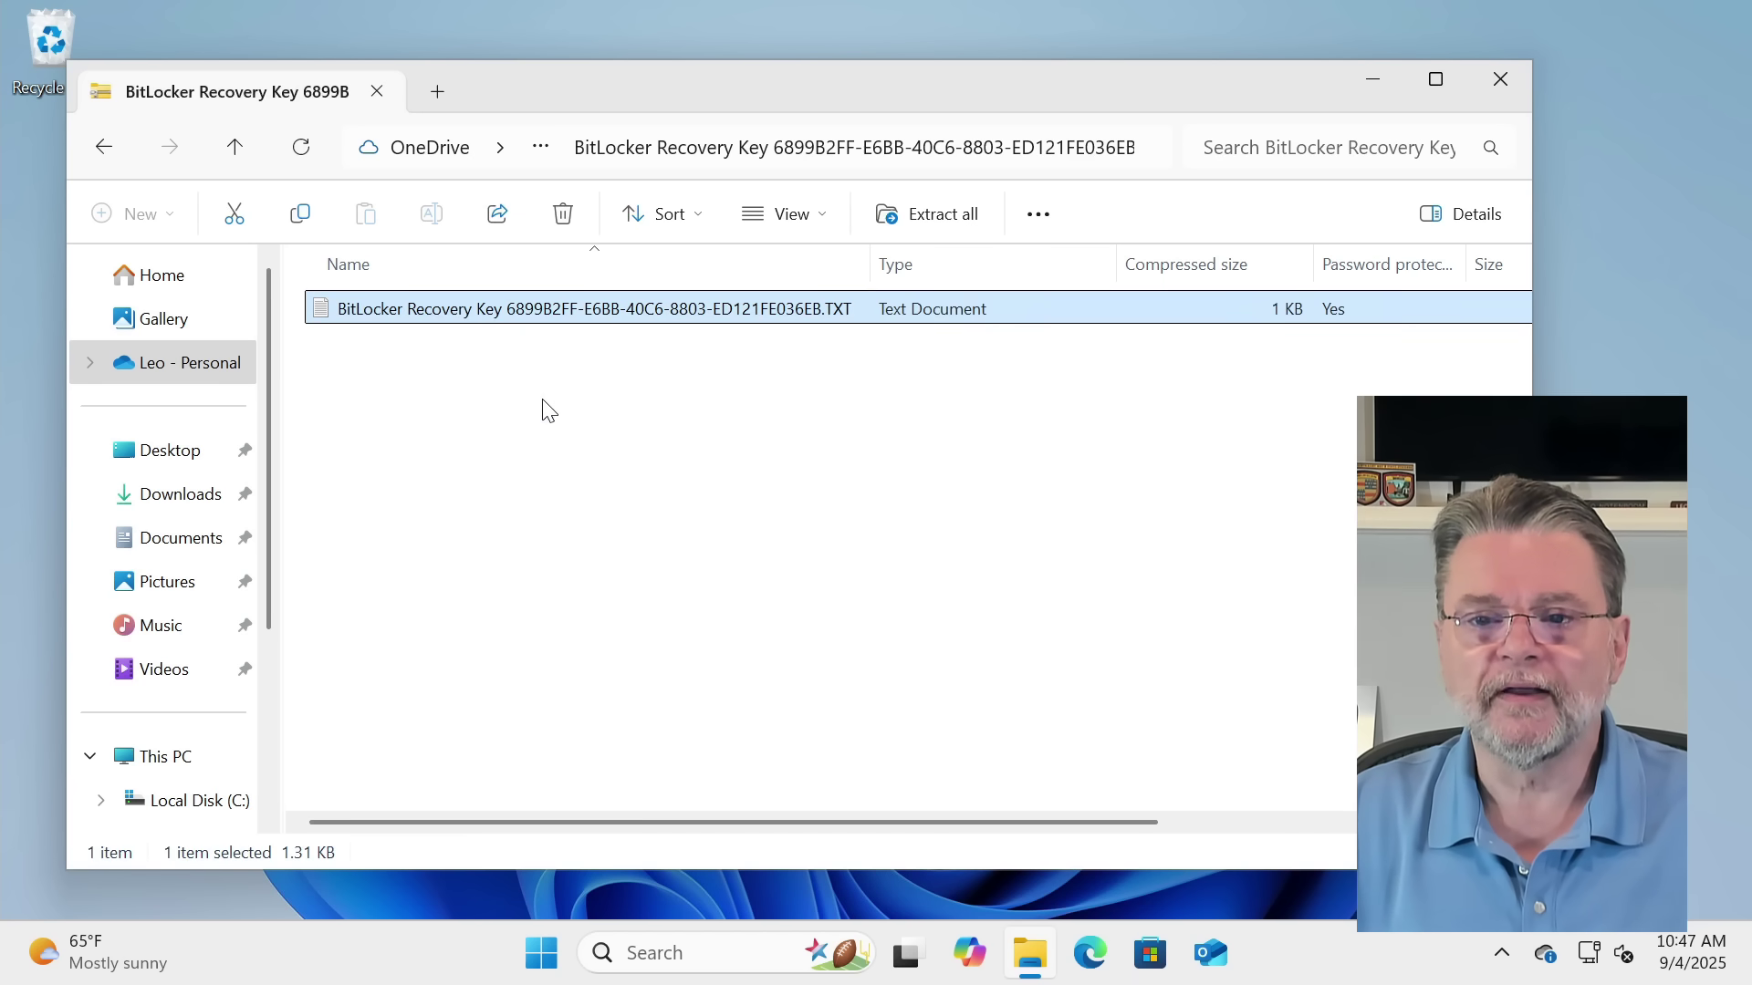
scroll(273, 826, down, 1)
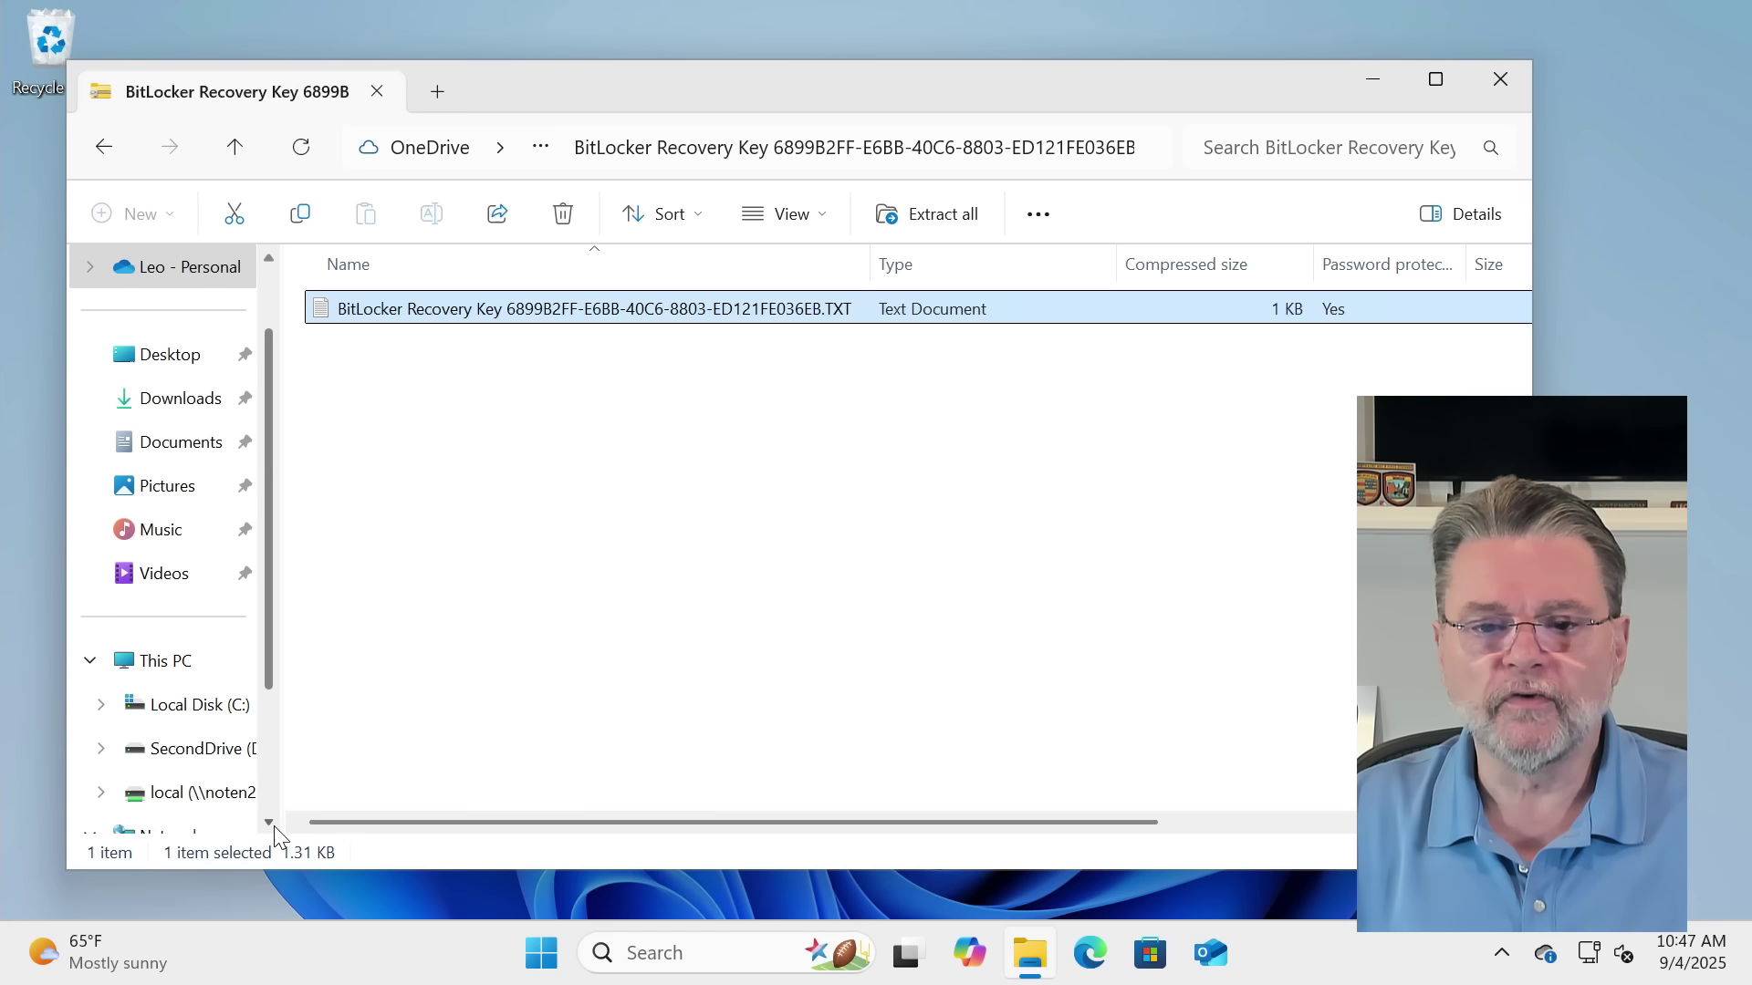
click(103, 705)
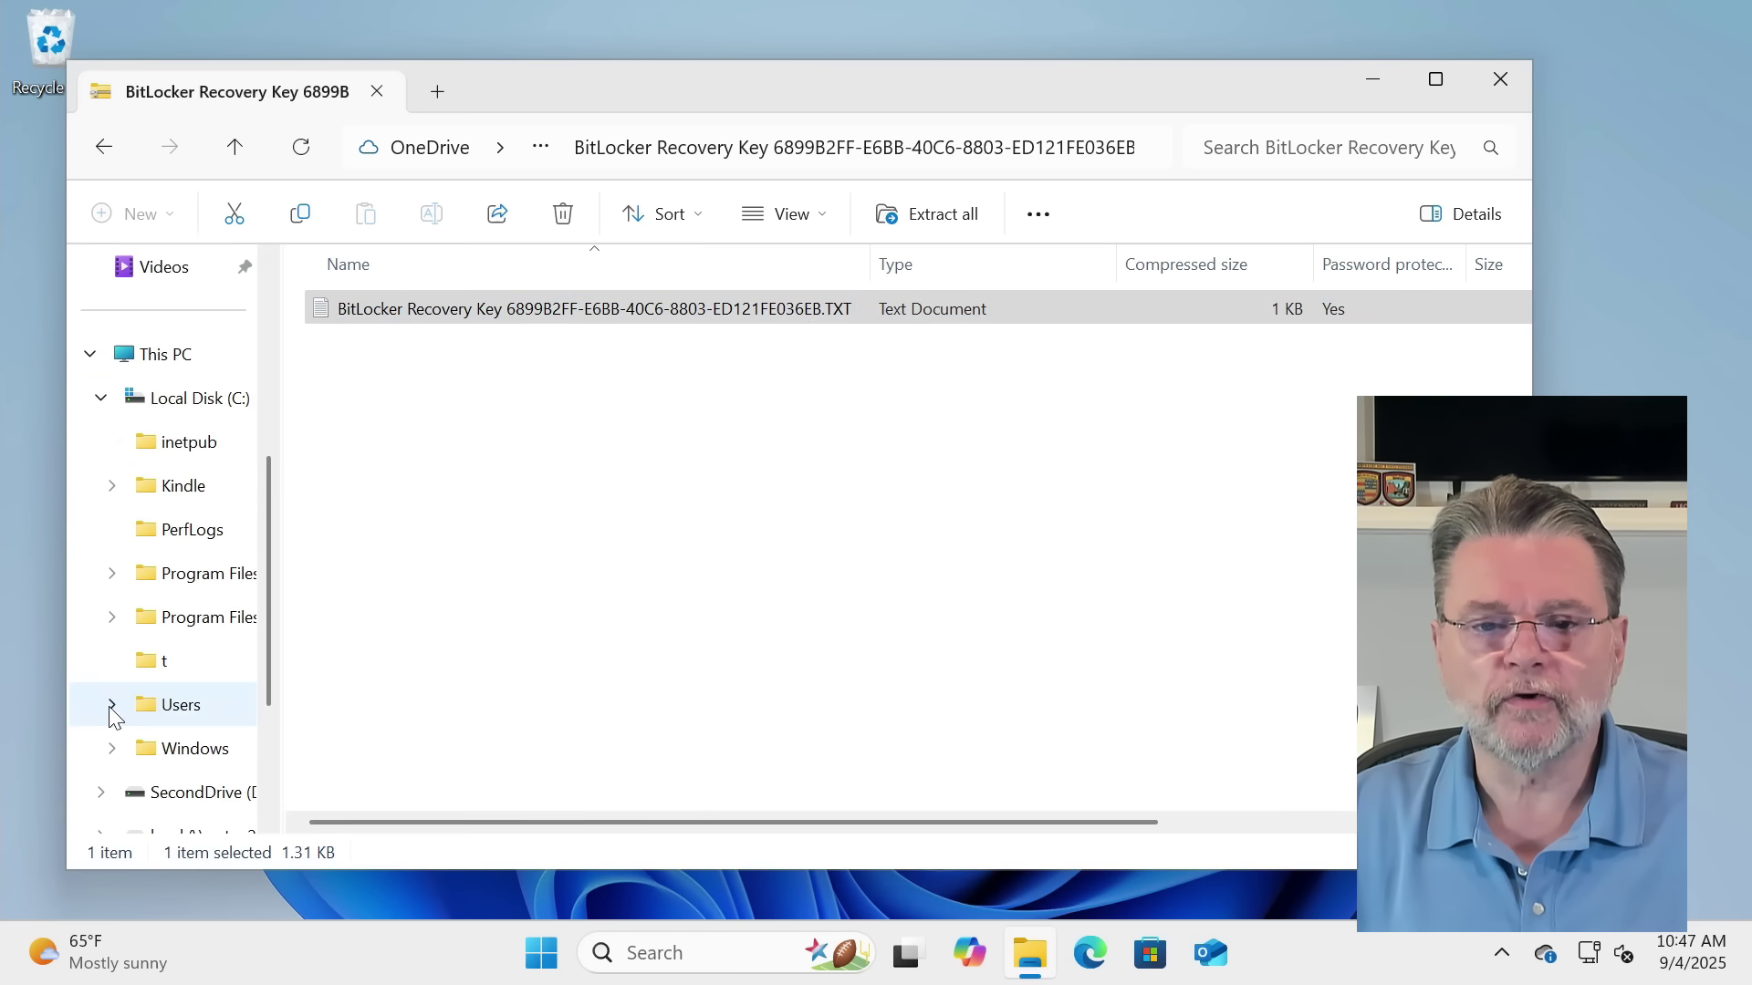
click(145, 662)
right_click(411, 441)
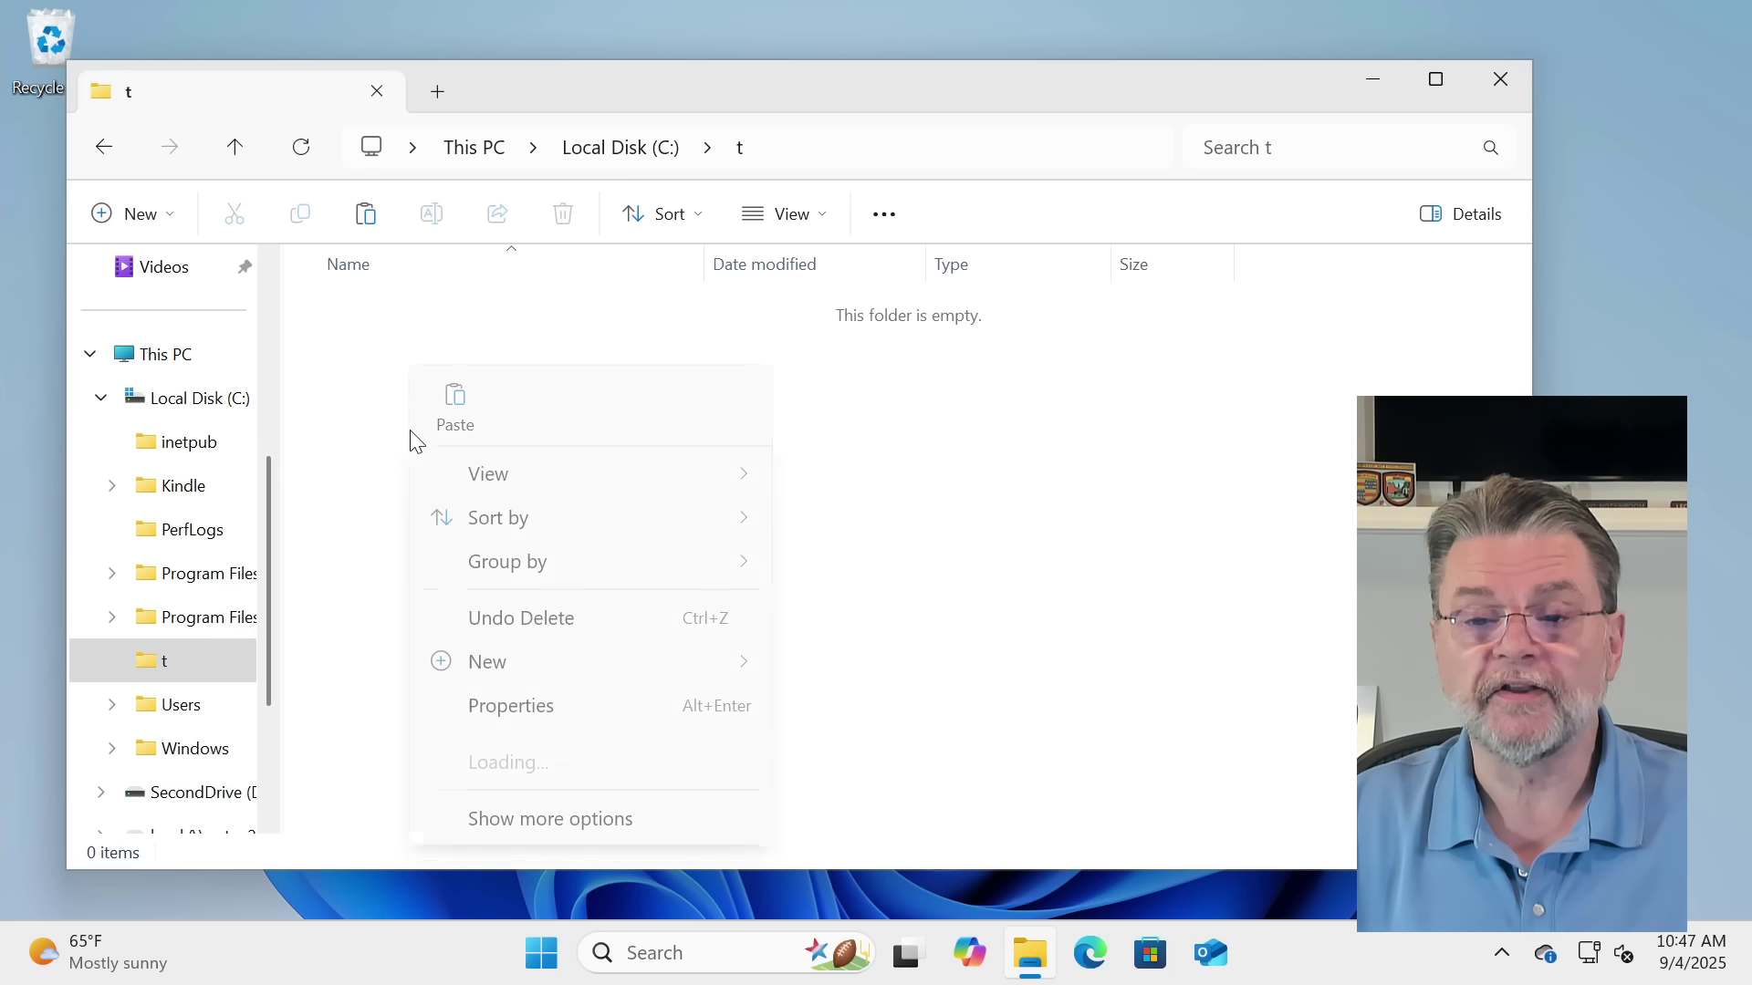
click(456, 406)
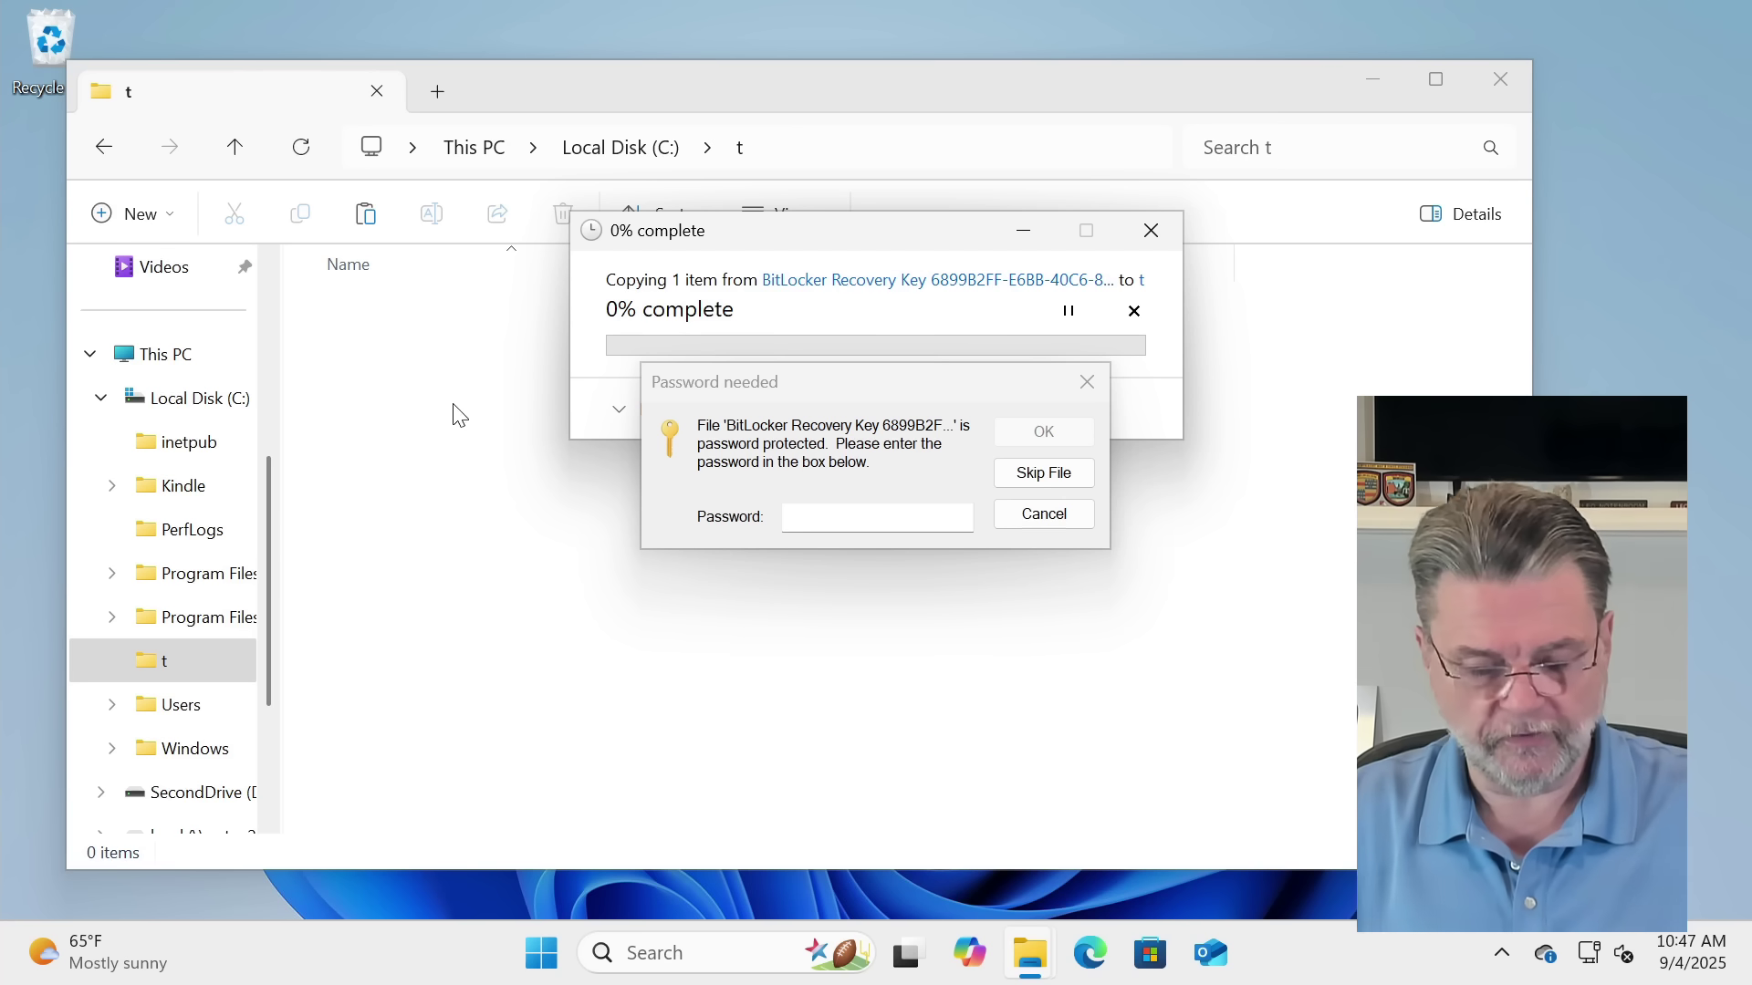
Paste the archive password into the prompt and confirm the extraction.
click(875, 517)
key(ctrl+v)
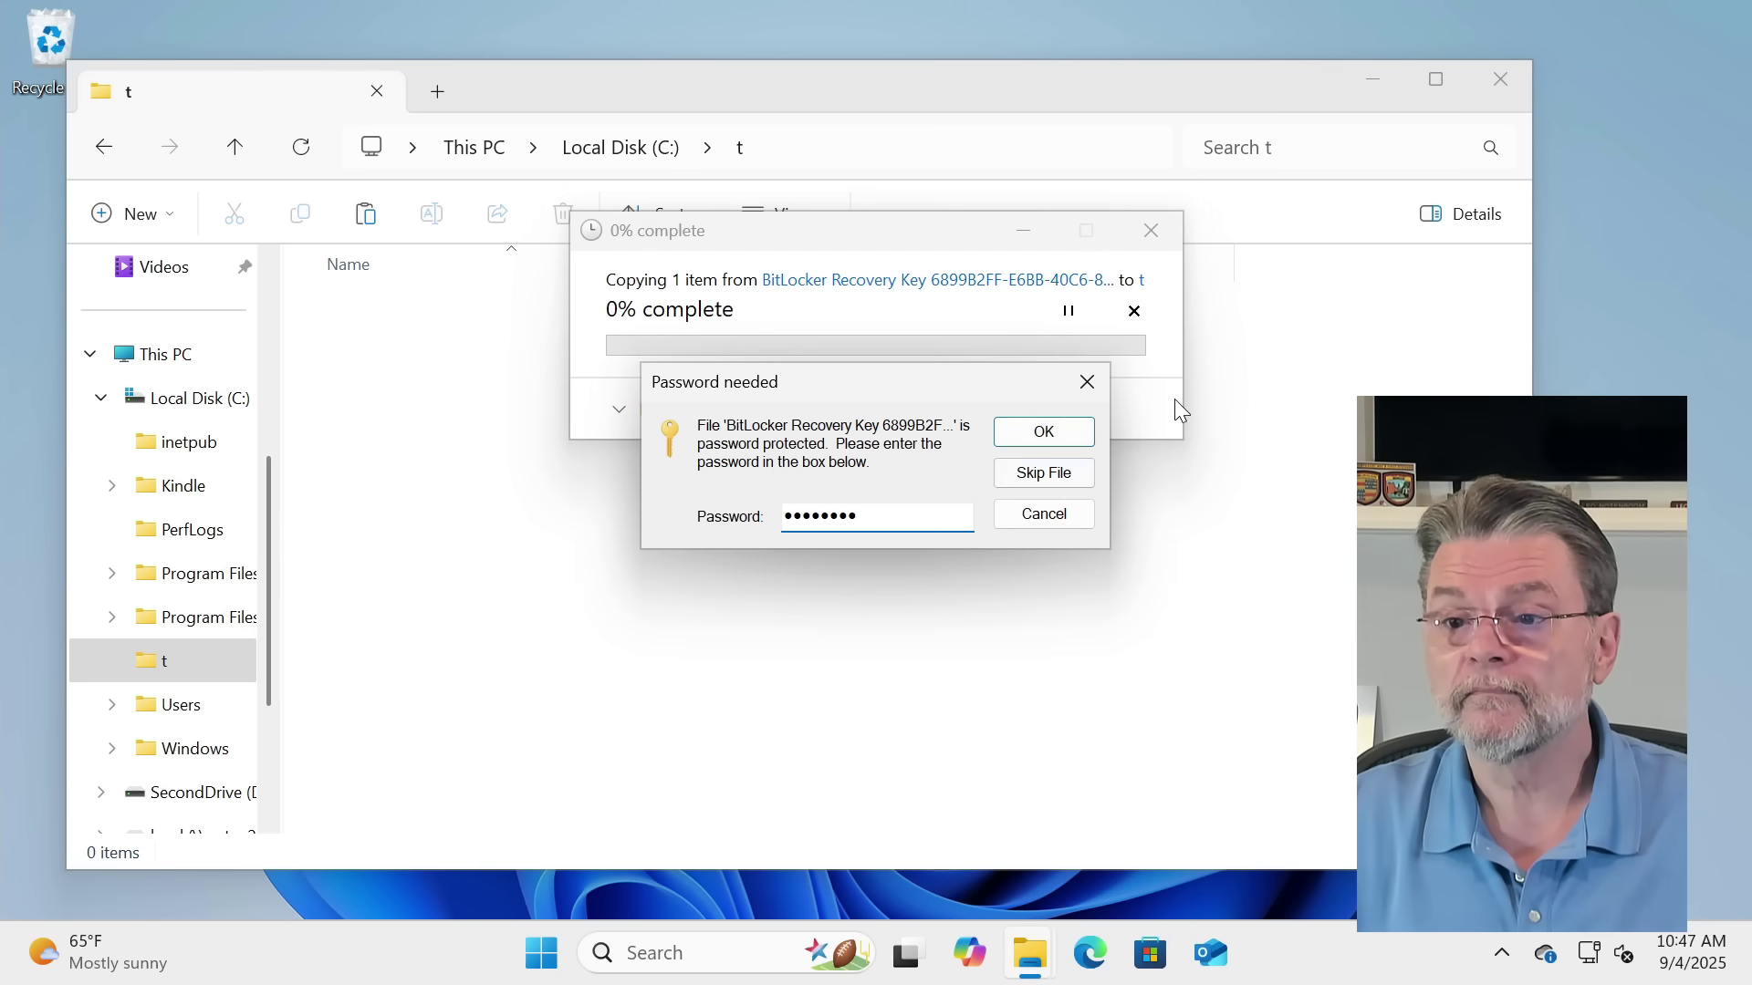
click(1040, 433)
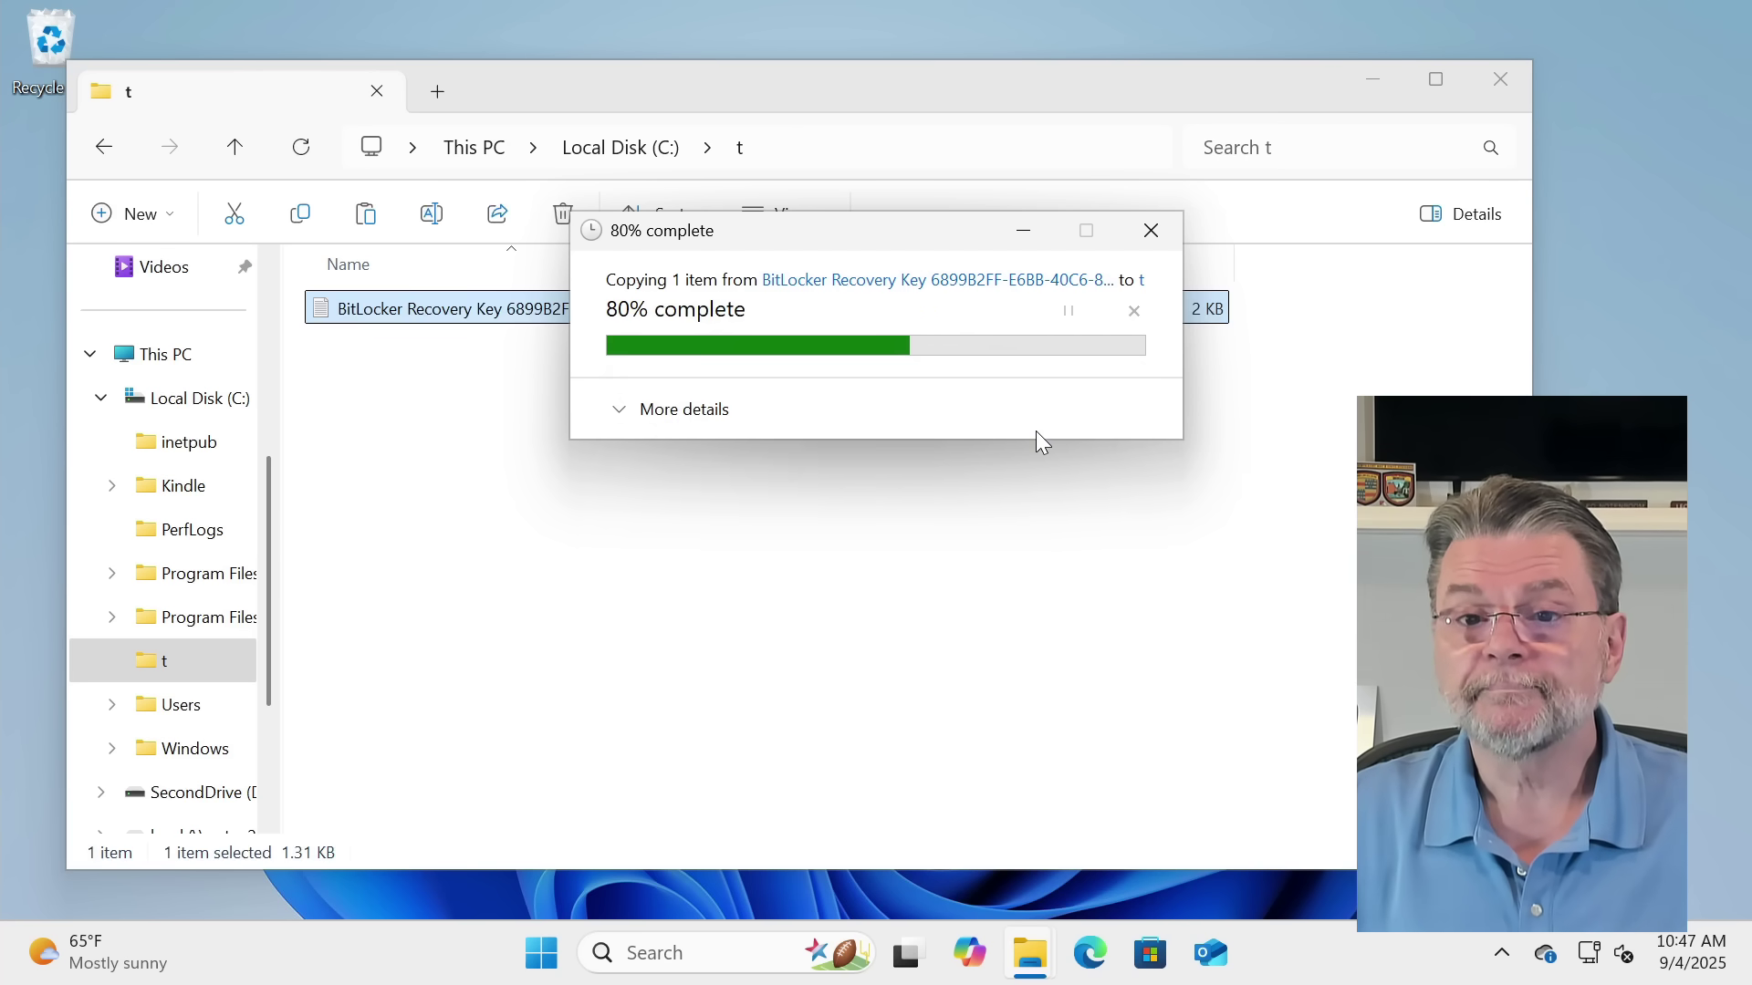